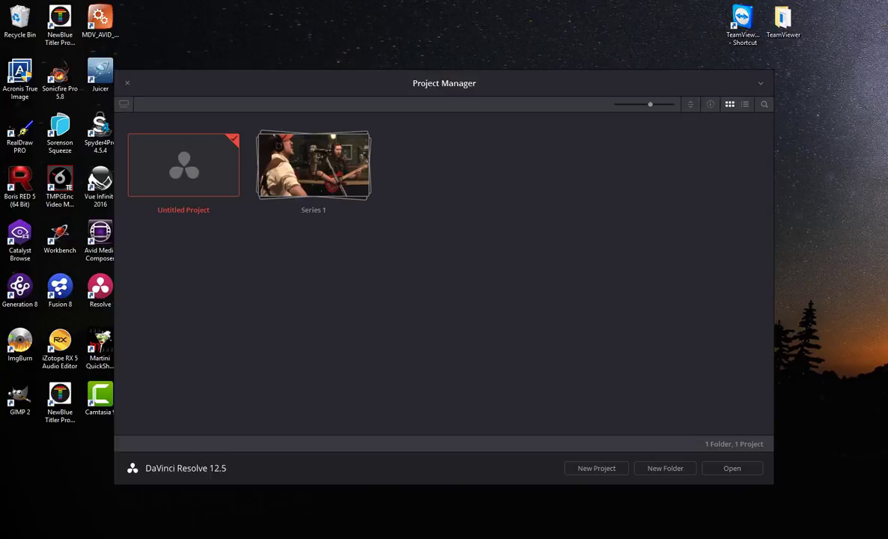
- Open Untitled Project from the Project Manager to reach the Media page
double_click(191, 164)
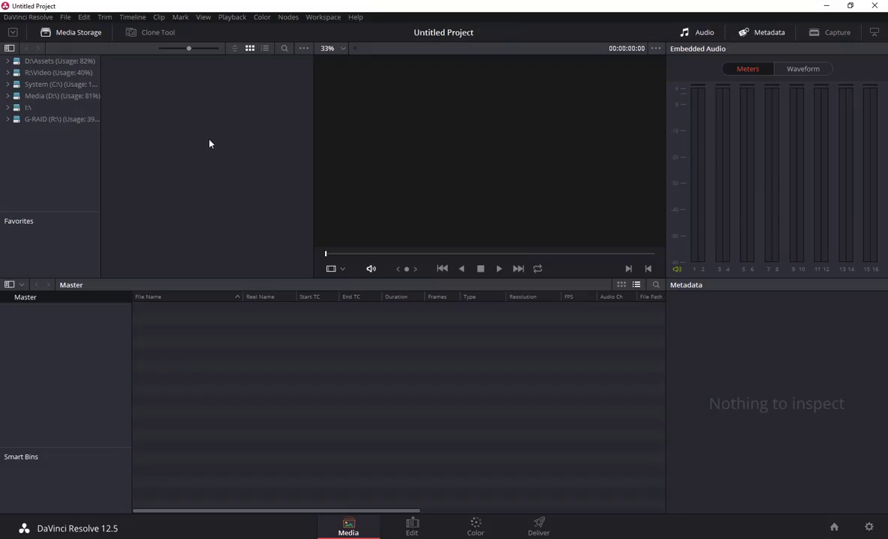
- Import cam001–cam004 from G-RAID > Training > Source and switch the project to 29.970 fps
left_click(8, 119)
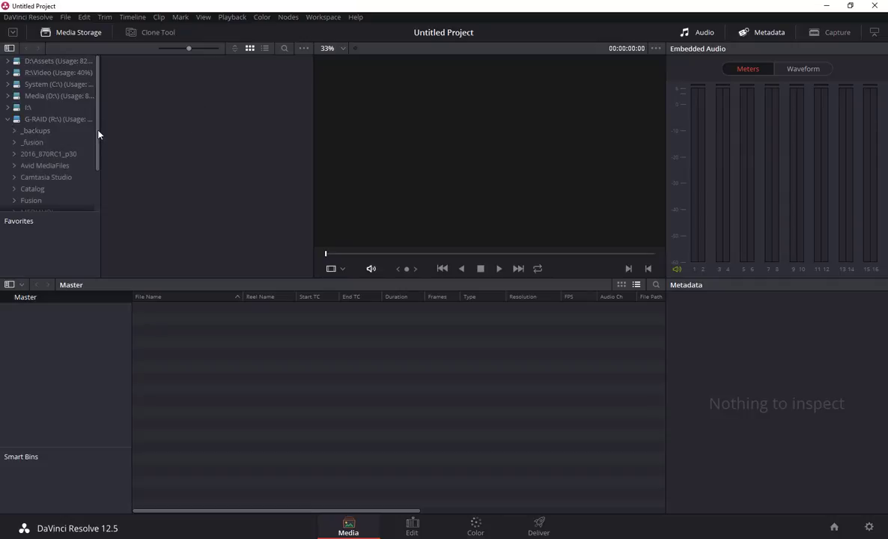
left_click_drag(98, 133, 102, 180)
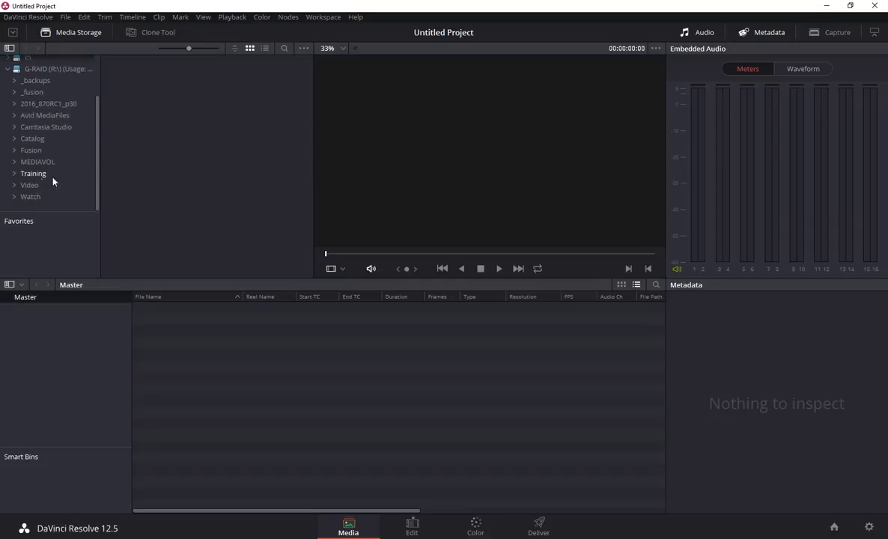
left_click(15, 173)
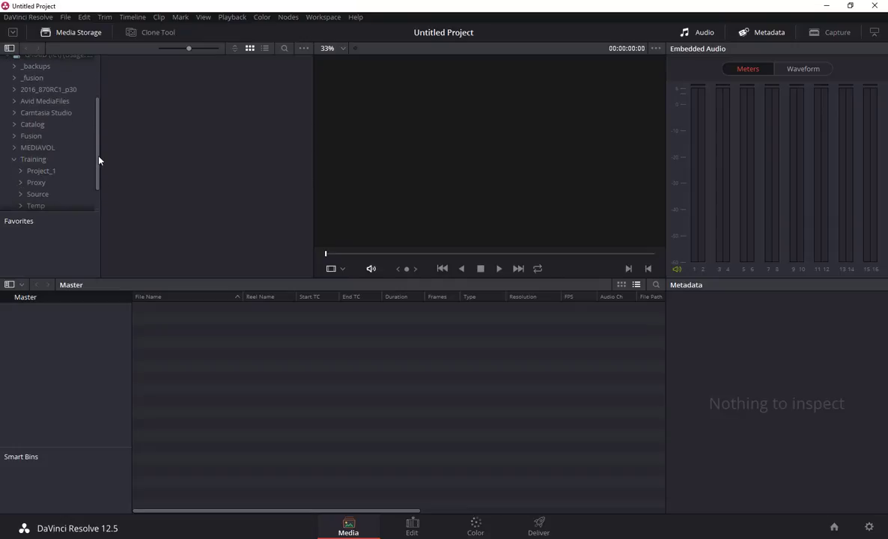
scroll(89, 146, "down", 3)
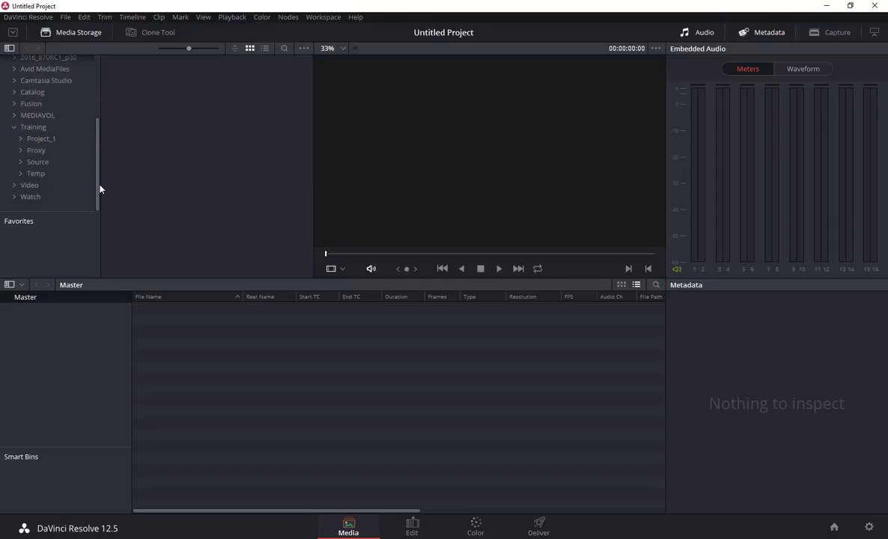
left_click(36, 162)
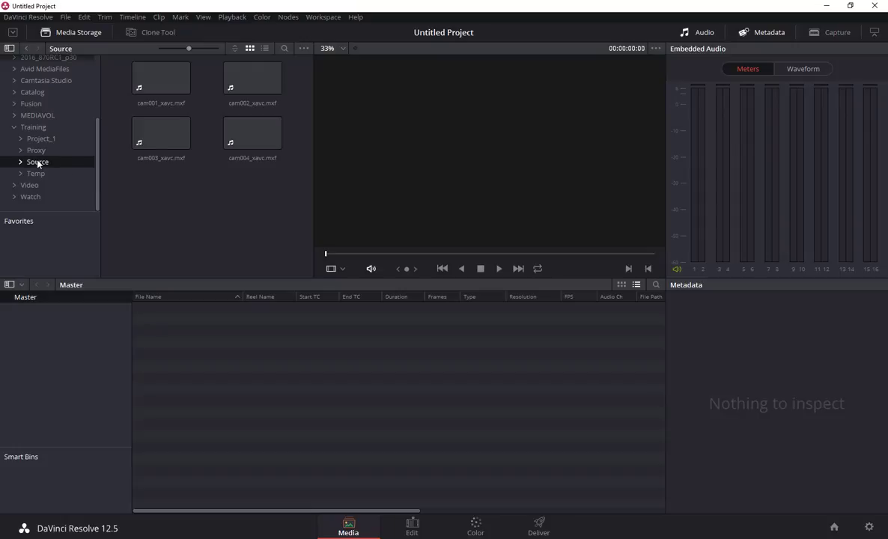
left_click(160, 80)
left_click(231, 124, "shift")
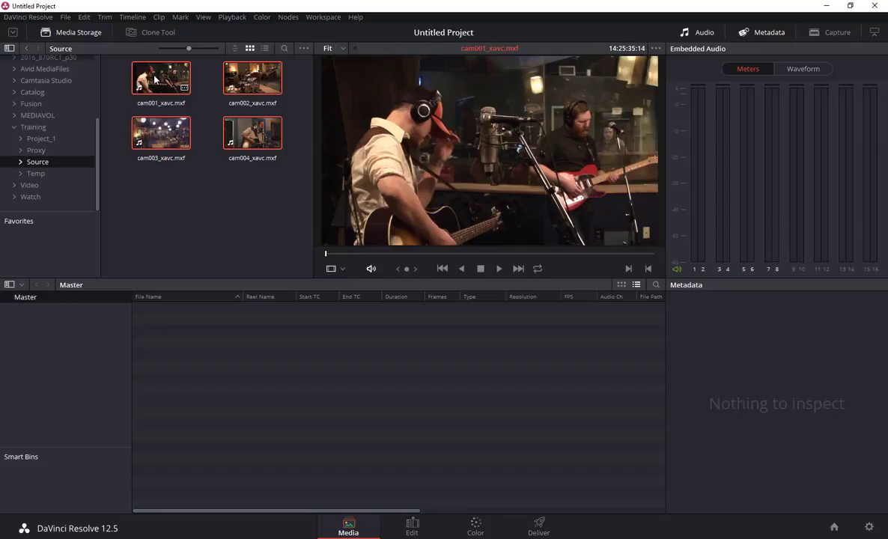
left_click_drag(155, 77, 199, 360)
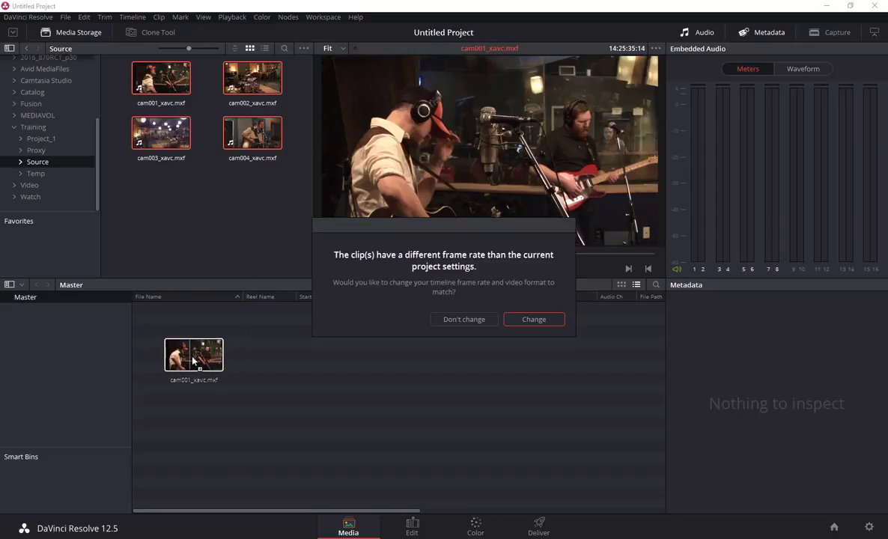
left_click(535, 320)
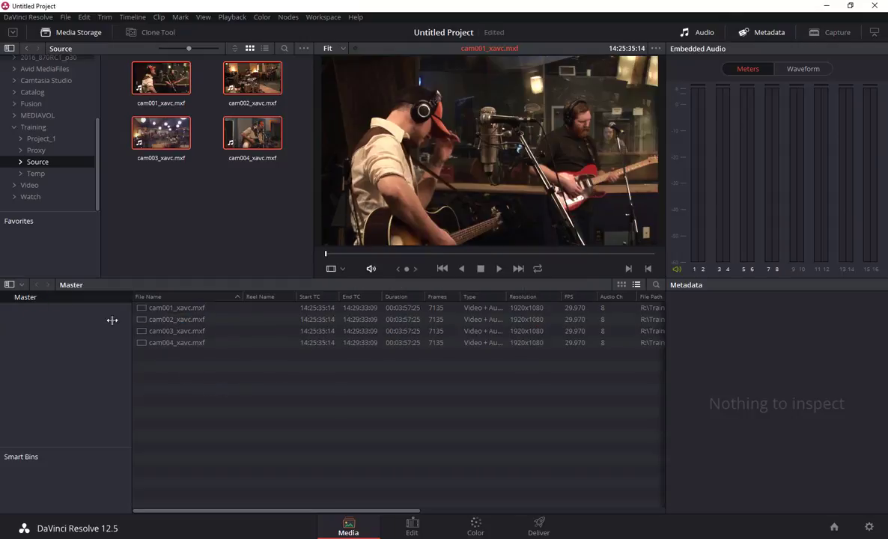
- Add a bin named Source under Master
right_click(31, 313)
left_click(59, 316)
type("Source")
key("Return")
- Add a second bin named Proxy
right_click(39, 337)
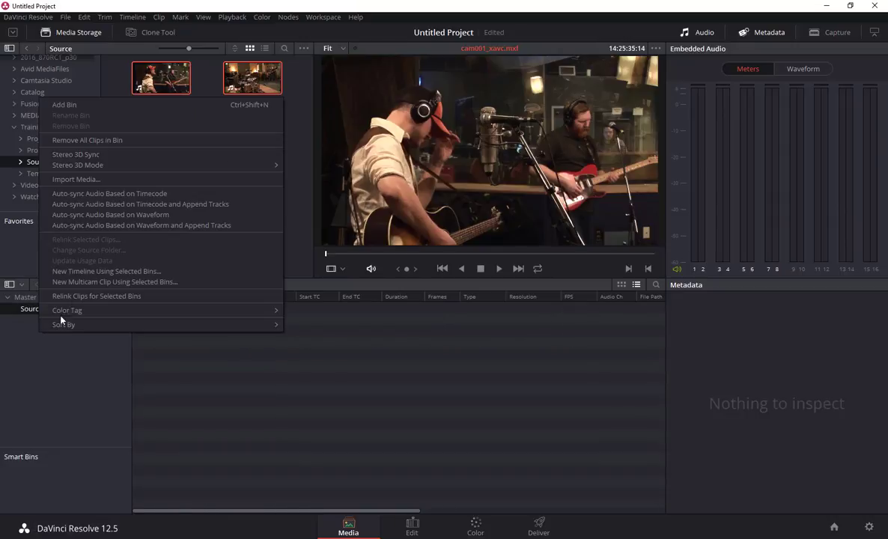
left_click(65, 104)
key("BackSpace")
key("BackSpace")
key("BackSpace")
key("BackSpace")
key("BackSpace")
type("Proxy")
key("Return")
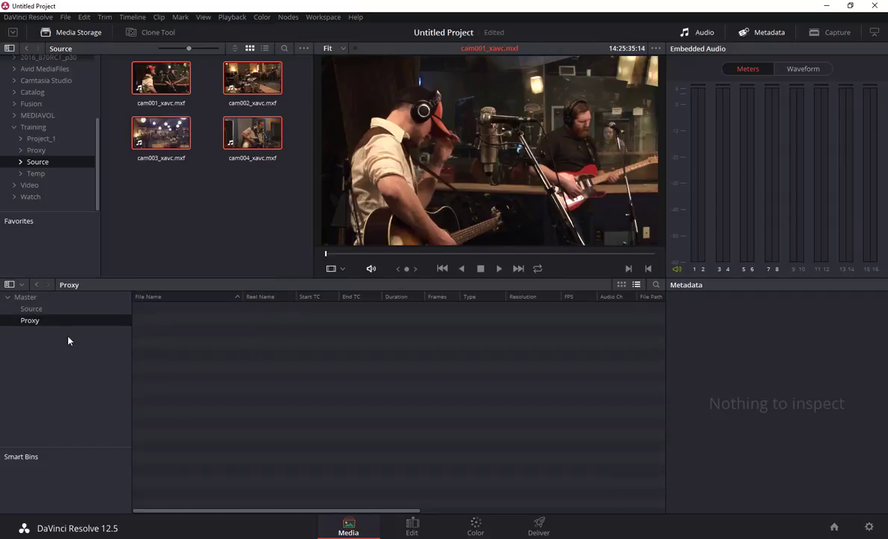
- Add a third bin named Timeline
right_click(31, 344)
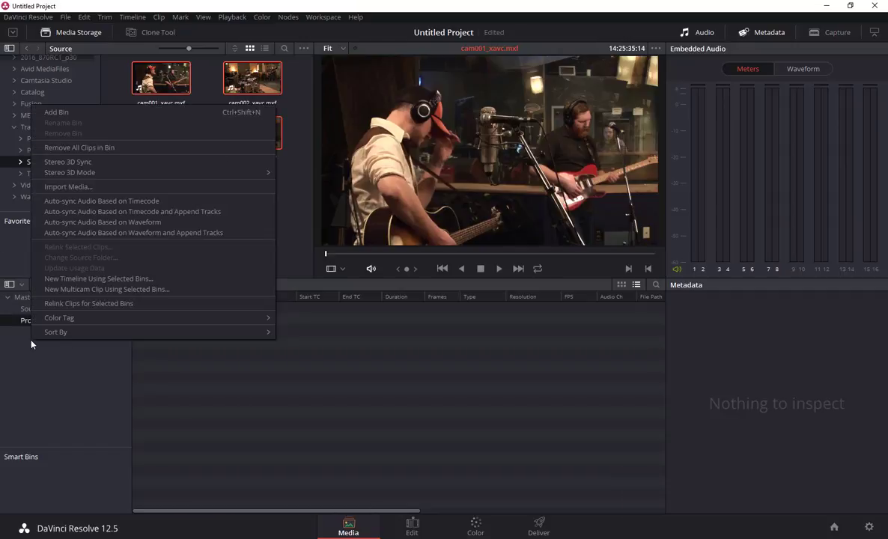
left_click(56, 113)
type("Timeline")
key("Return")
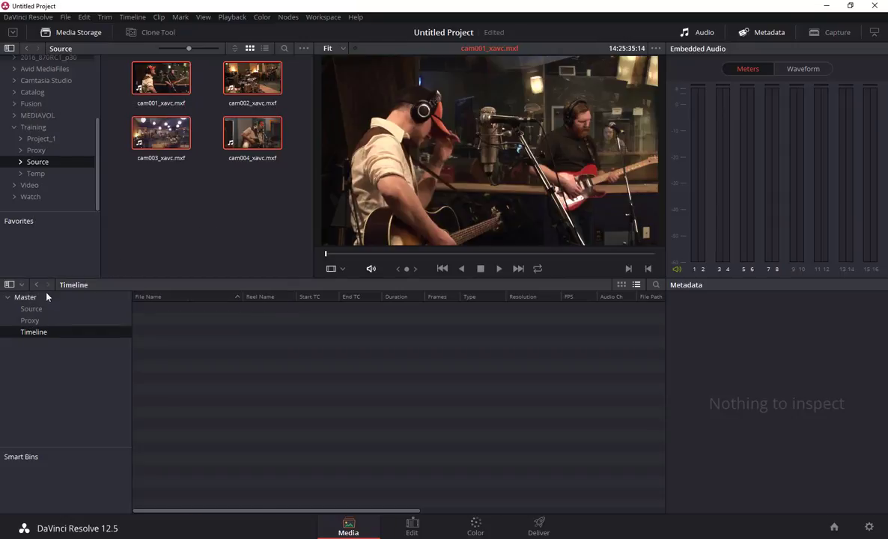
- Move the four camera clips from Master into the Source bin
left_click(45, 297)
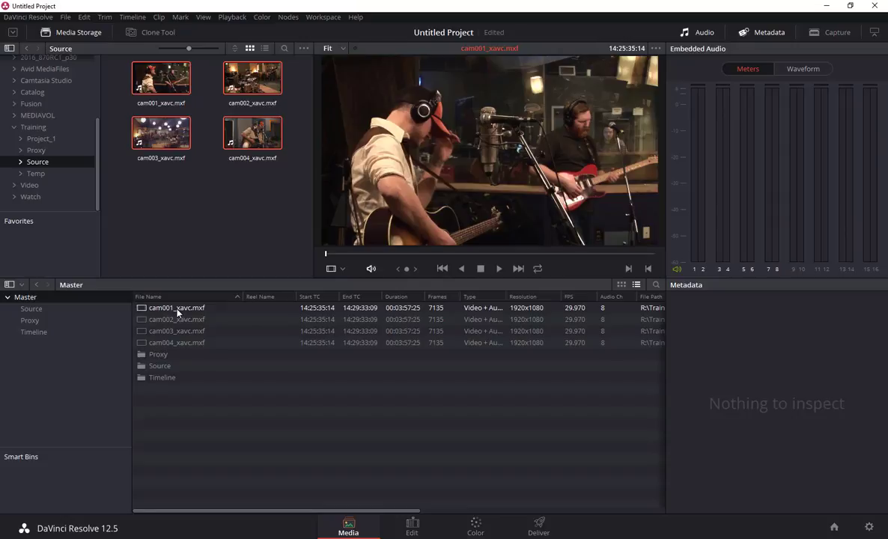
left_click(177, 309)
left_click(177, 342, "shift")
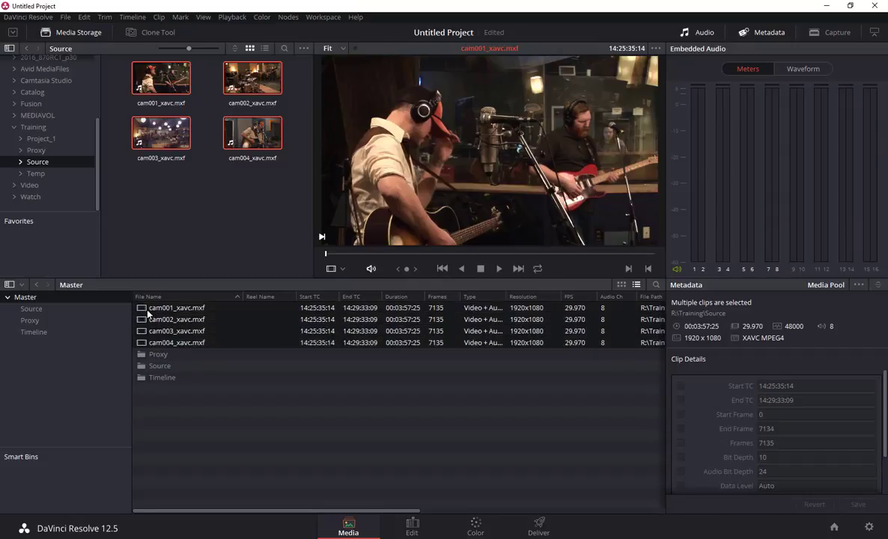
left_click_drag(147, 313, 142, 367)
- Scrub through cam001, cam002, cam003 and cam004 in the viewer, then select all four
left_click(34, 309)
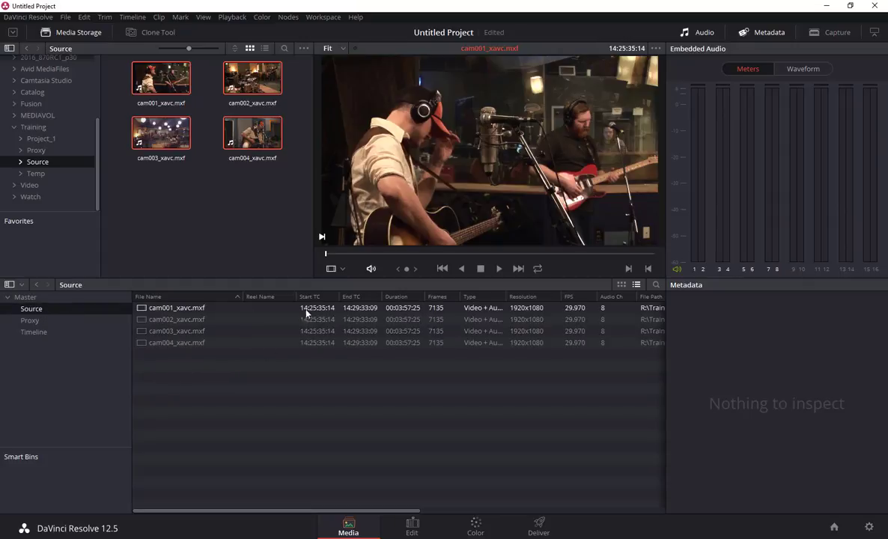
left_click(140, 312)
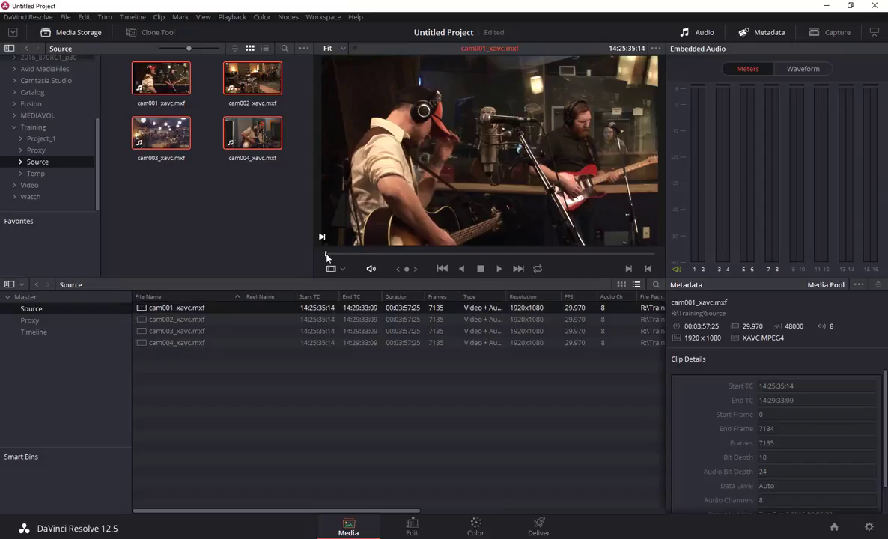
left_click_drag(326, 255, 367, 255)
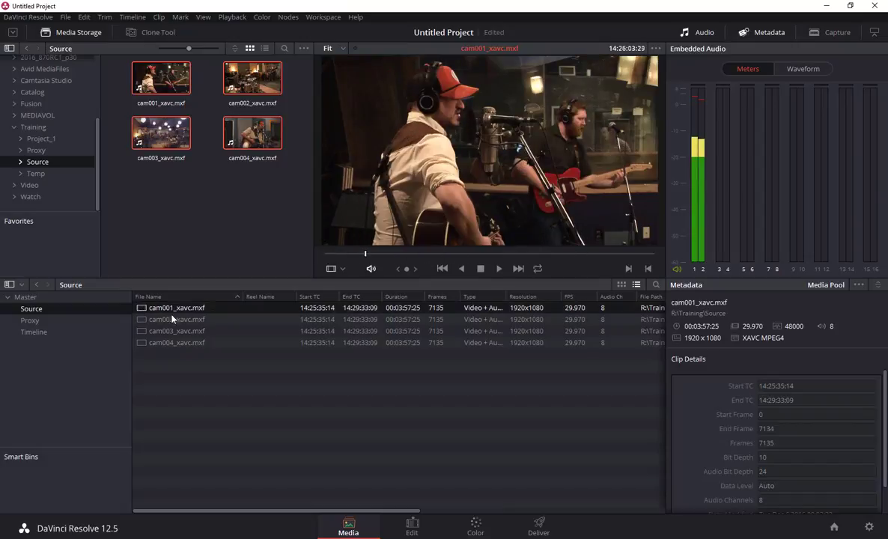
left_click(139, 318)
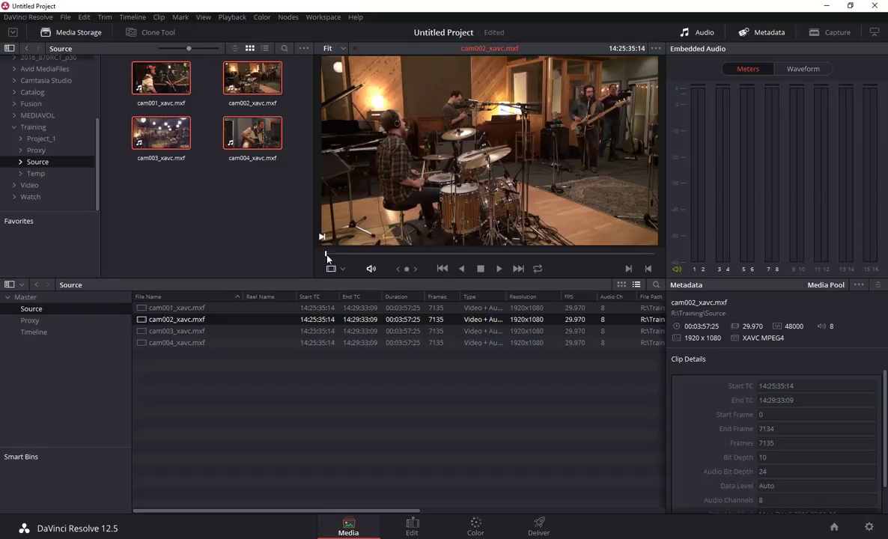
left_click_drag(327, 255, 442, 255)
left_click(140, 331)
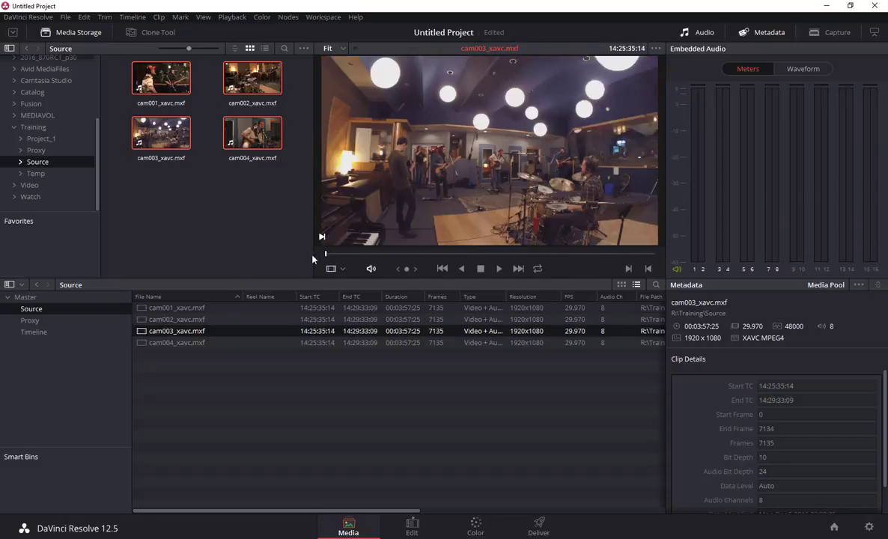
left_click_drag(326, 256, 403, 255)
left_click(172, 343)
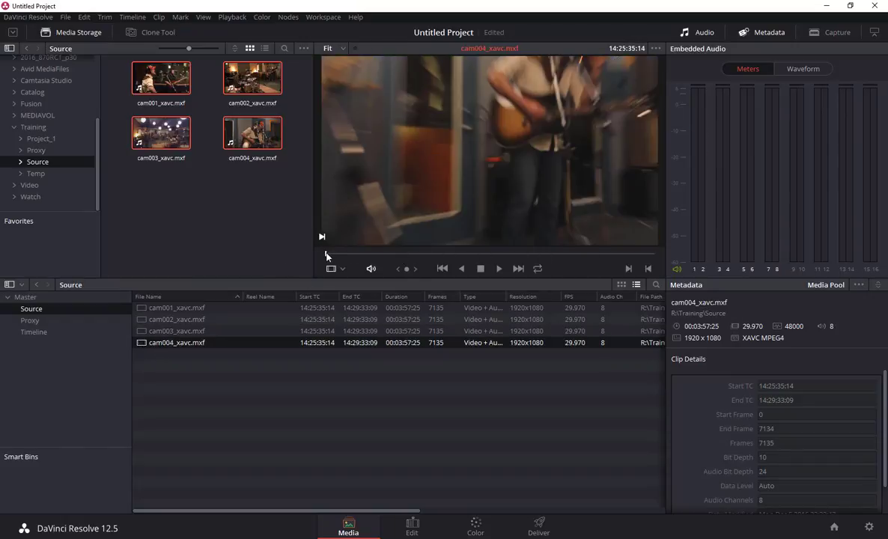
mouse_move(327, 254)
left_mouse_down()
mouse_move(611, 259)
mouse_move(331, 262)
left_mouse_up()
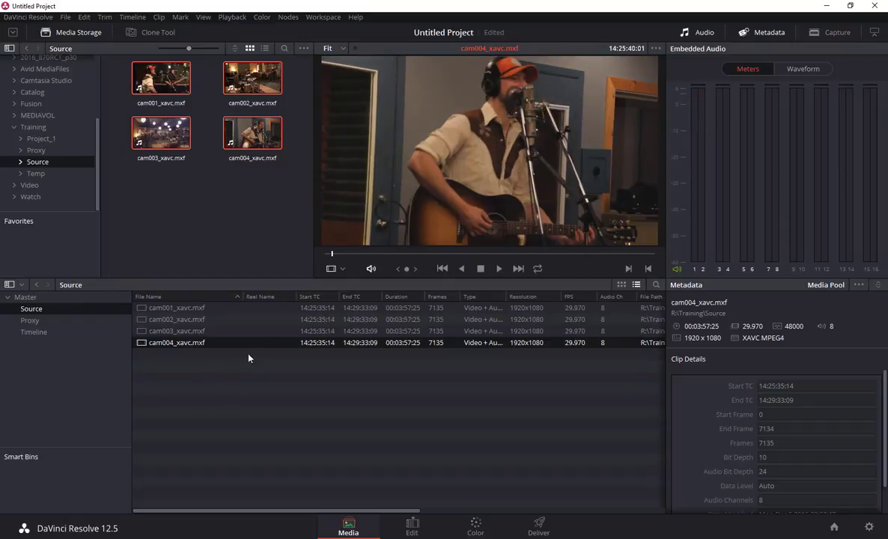
left_click(146, 308)
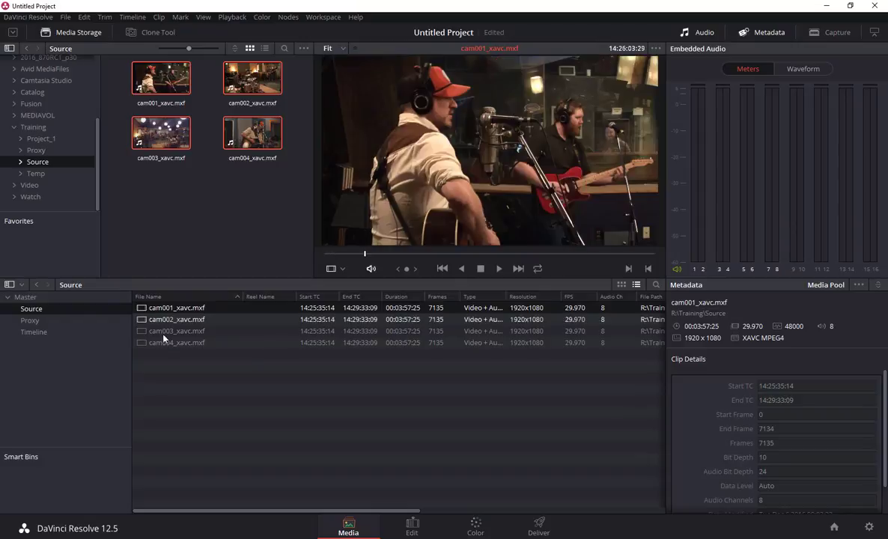
left_click(164, 342, "shift")
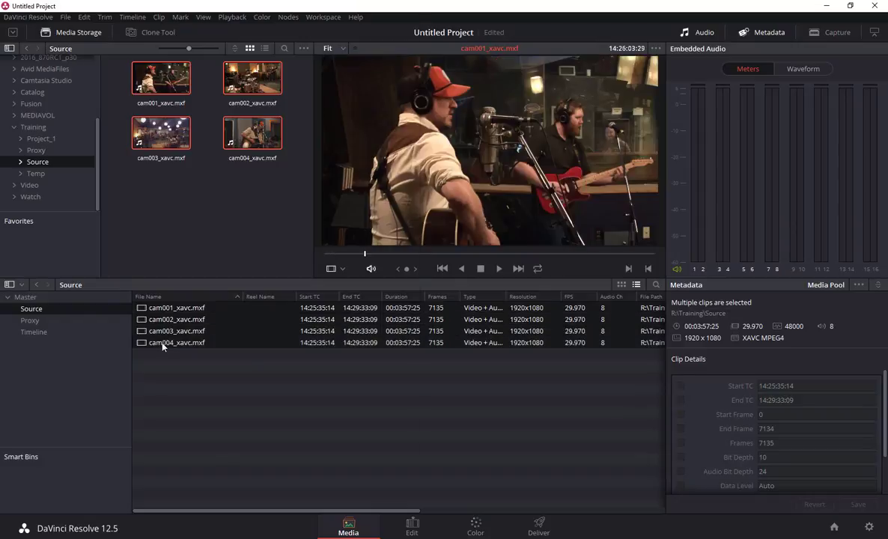
- Create a multicam clip with angles named by Clip Name and Move Source Clips unchecked
right_click(162, 343)
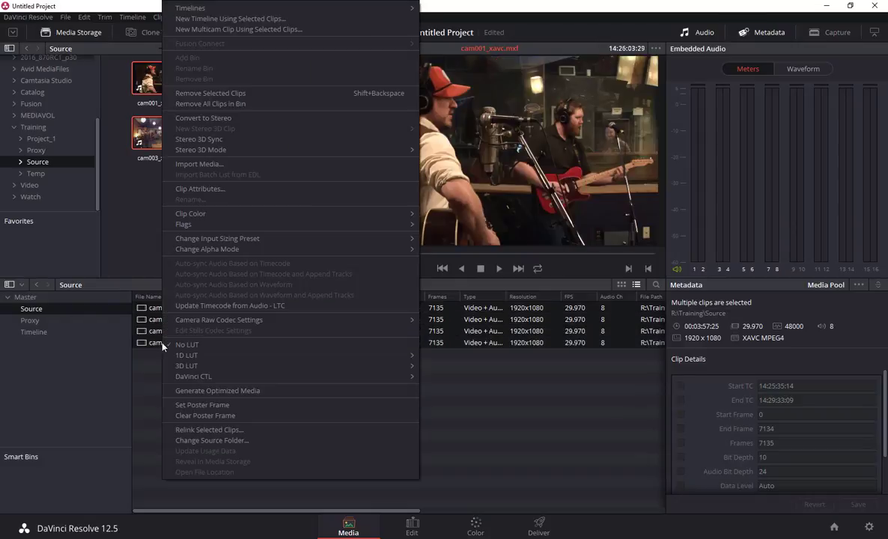
left_click(208, 30)
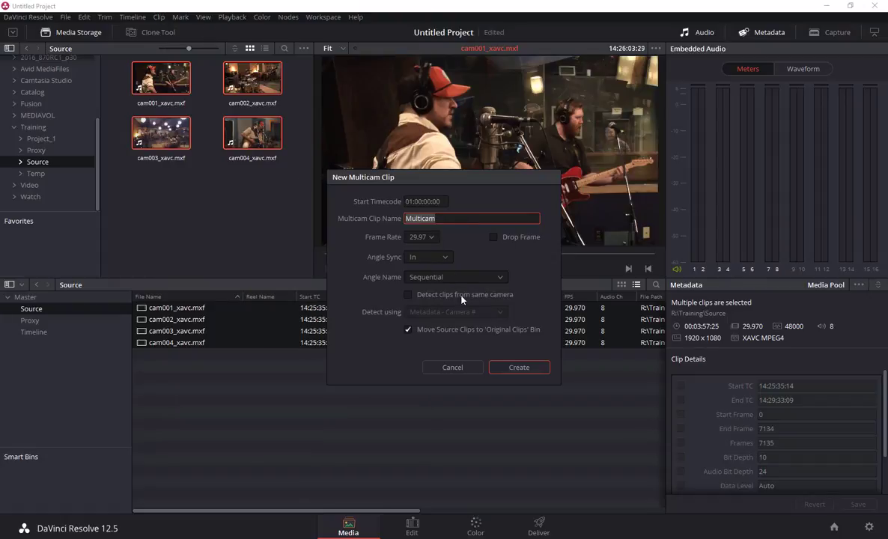
left_click(409, 330)
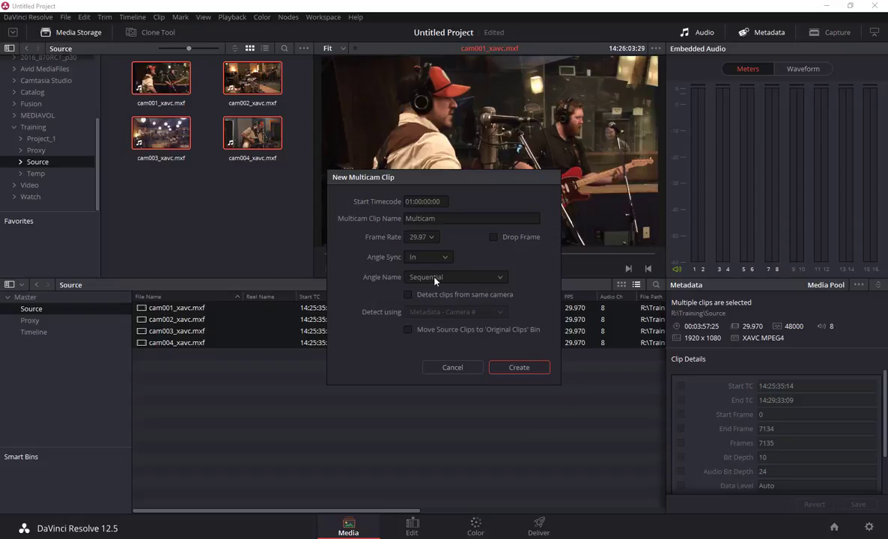
left_click(469, 278)
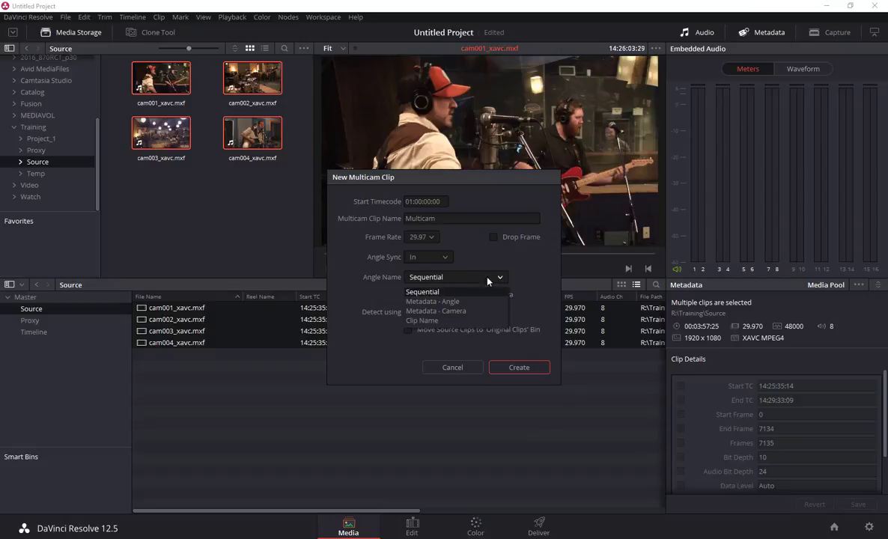
left_click(422, 320)
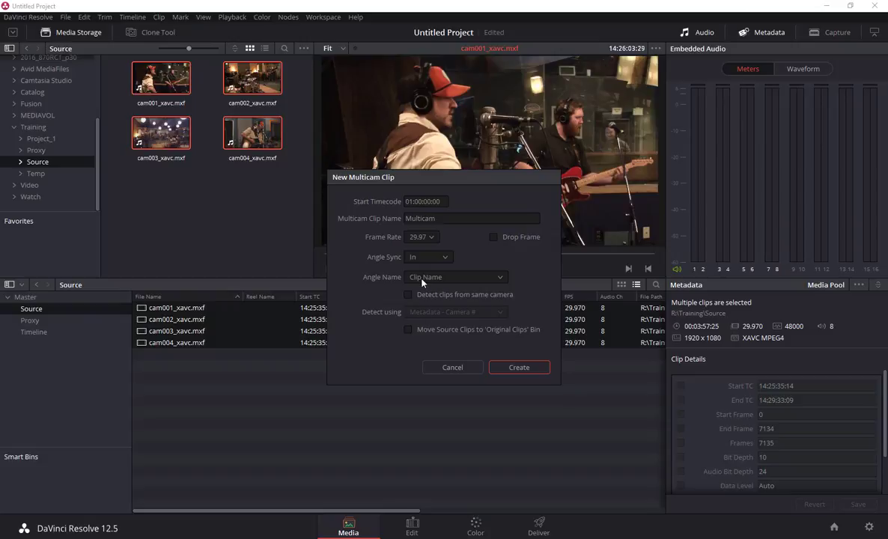
left_click(514, 370)
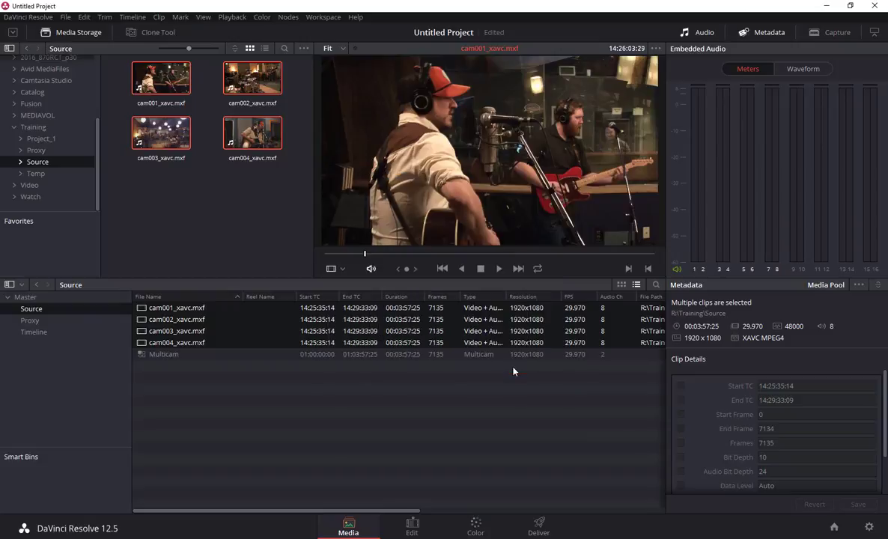
- Preview the new Multicam clip's angles and reselect cam001–cam004
left_click(152, 355)
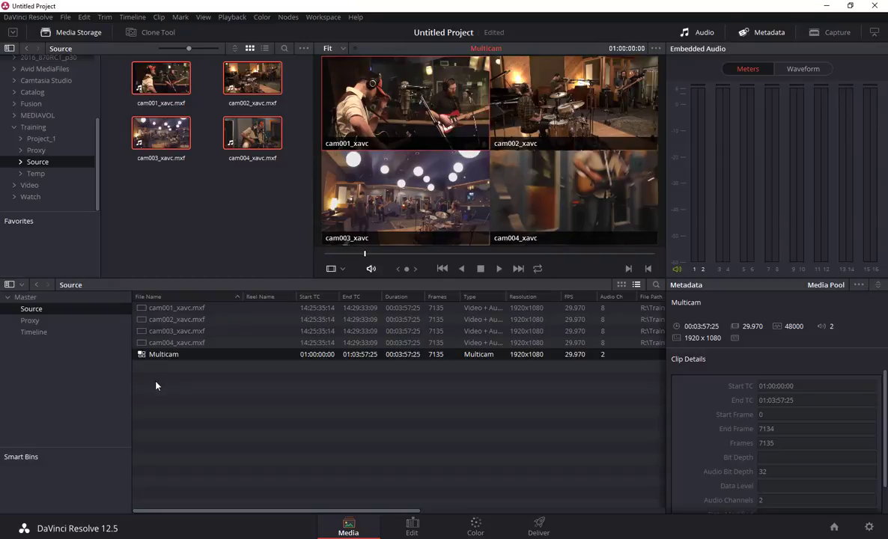
left_click(142, 308)
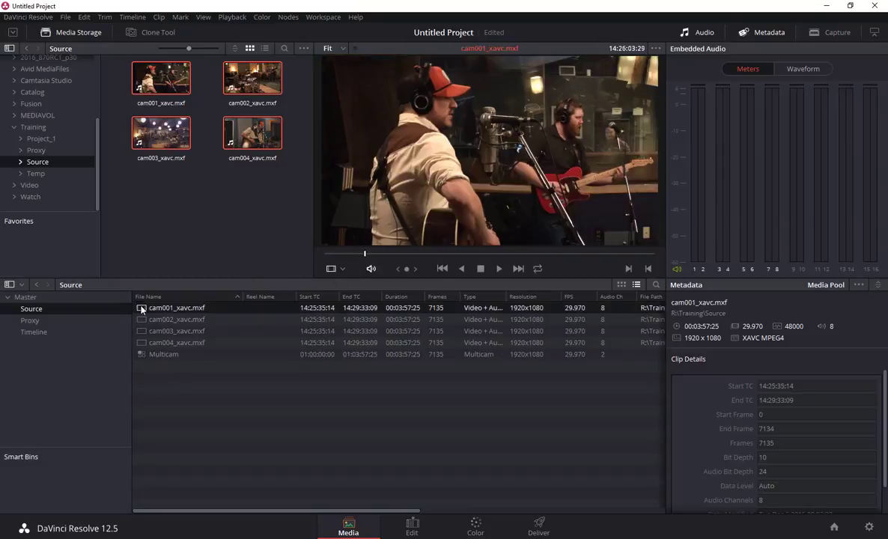
left_click(152, 343, "shift")
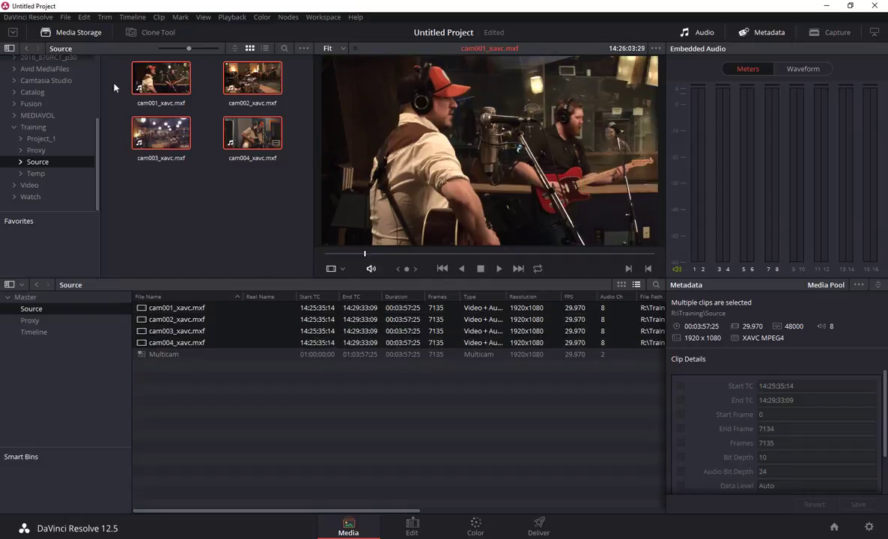
- Open Media Management's Transcode for the clips with destination R:\Training\Proxy
left_click(65, 17)
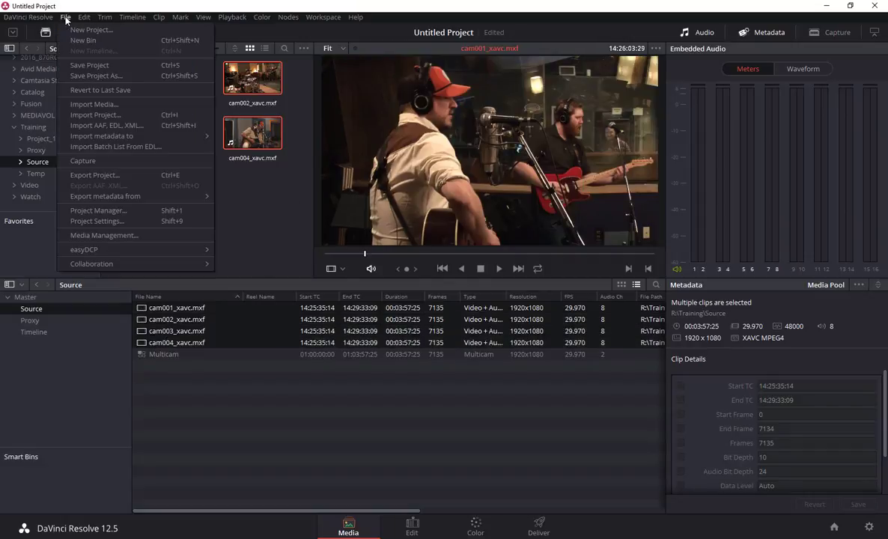
left_click(100, 236)
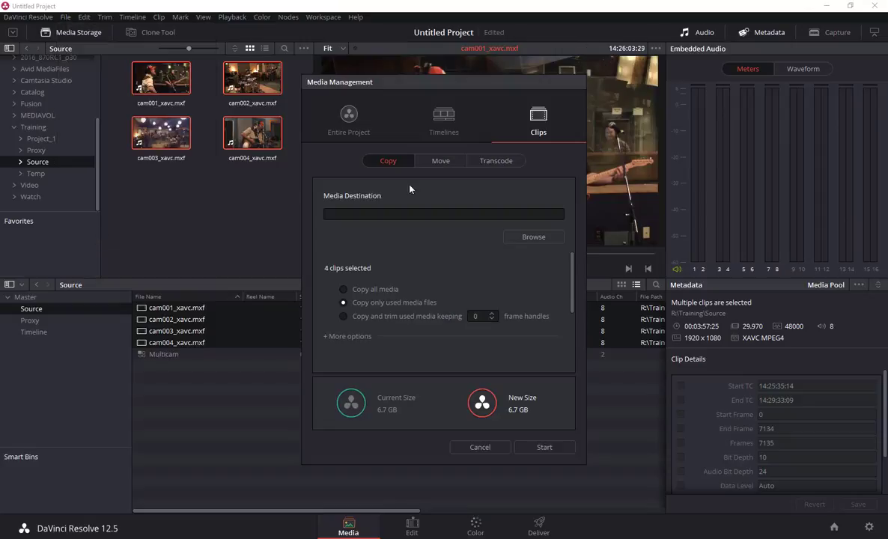
left_click(496, 162)
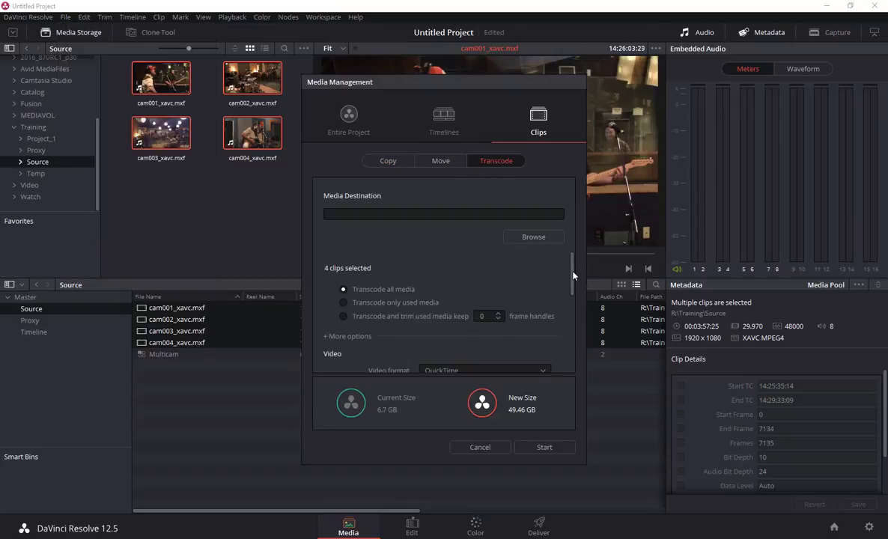
left_click(534, 240)
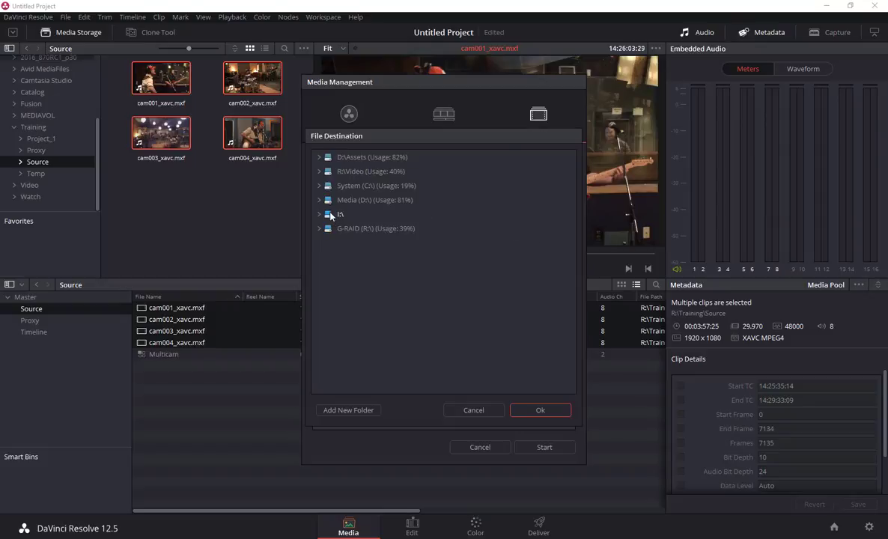
left_click(337, 229)
double_click(337, 229)
double_click(347, 357)
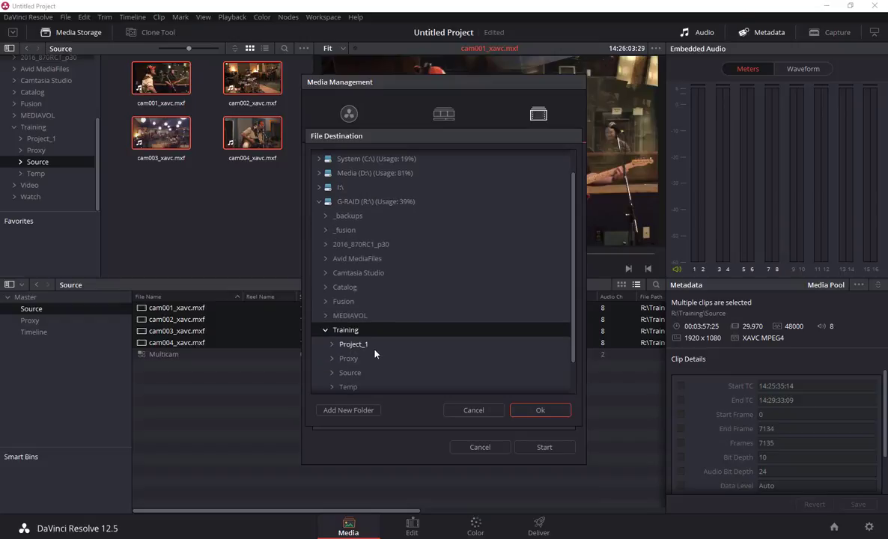
left_click(350, 359)
left_click(537, 411)
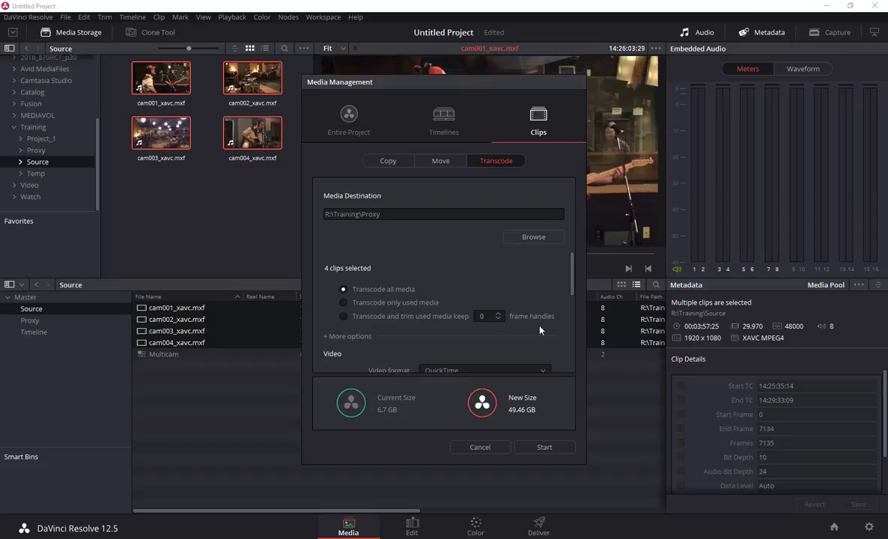
- Set 720 x 486 NTSC, MXF OP1A and DNxHR LB, then start the transcode
left_click_drag(572, 280, 573, 318)
left_click(511, 351)
left_click(465, 395)
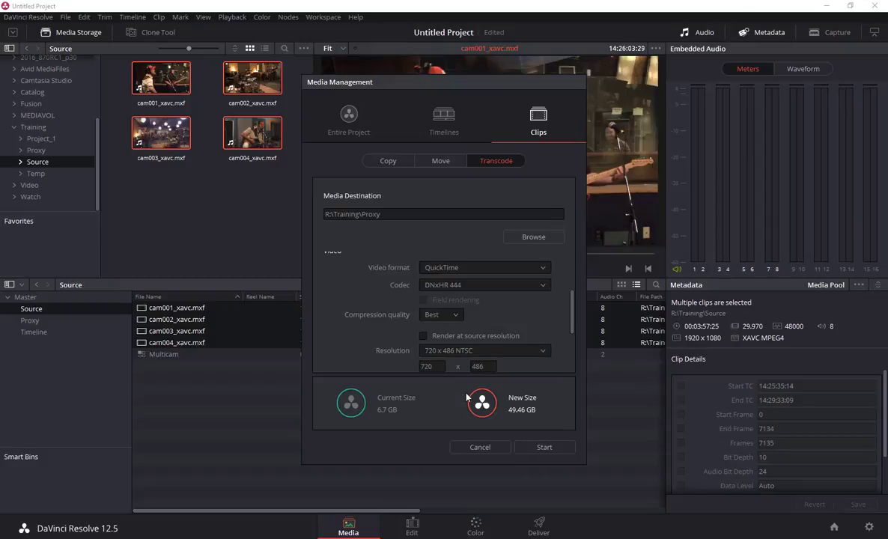
left_click(541, 269)
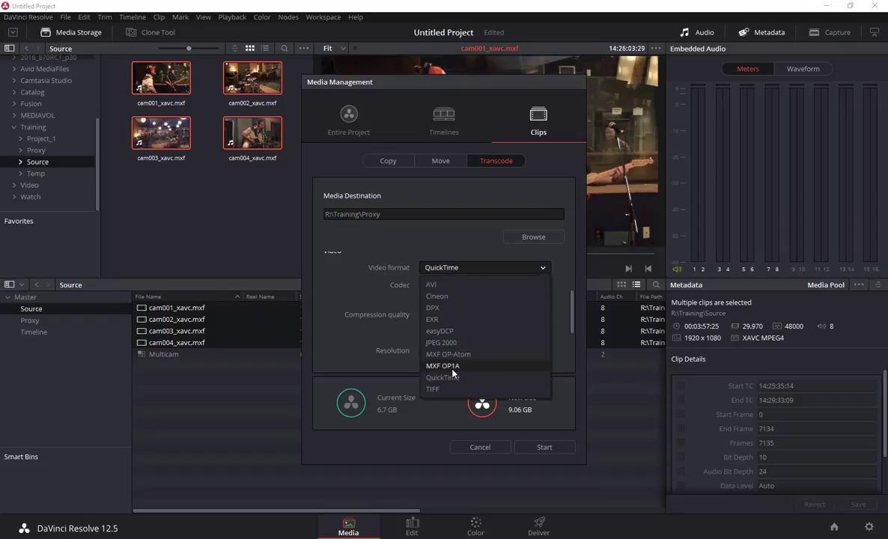
left_click(446, 366)
left_click(540, 285)
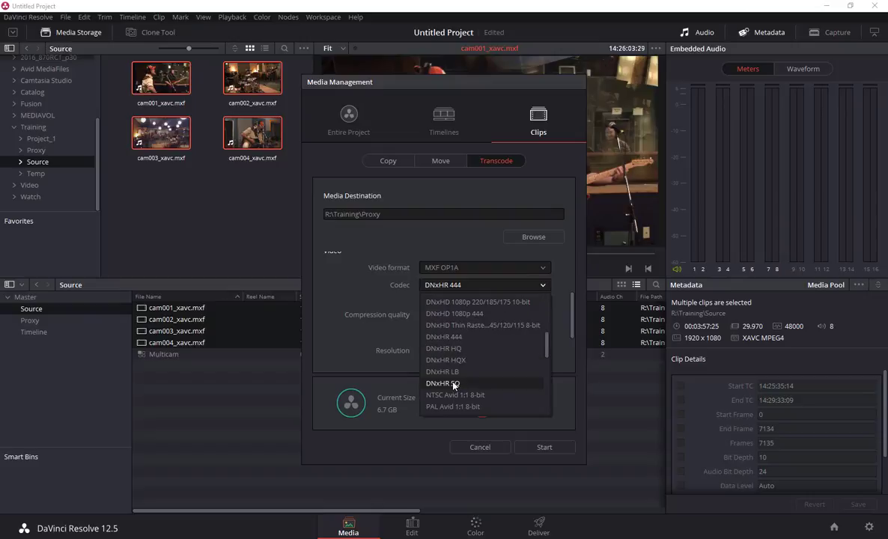
left_click(446, 371)
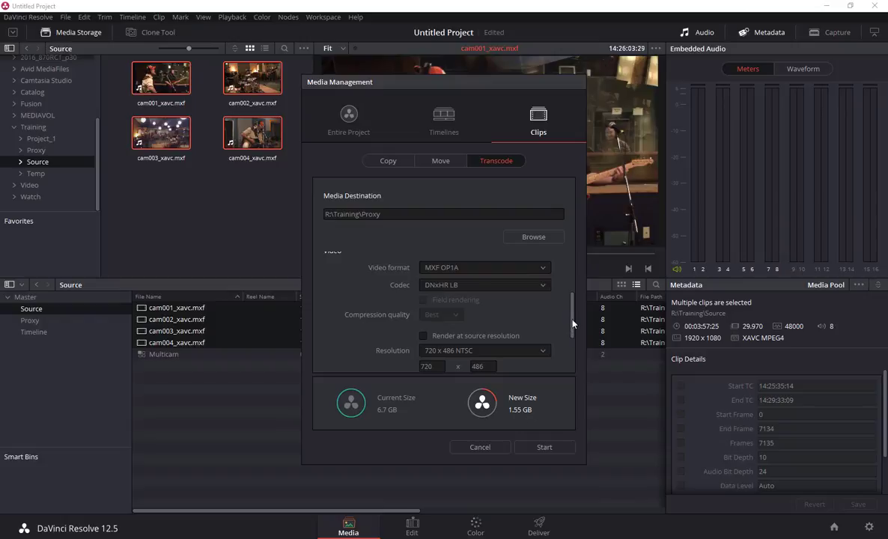
left_click_drag(573, 322, 582, 353)
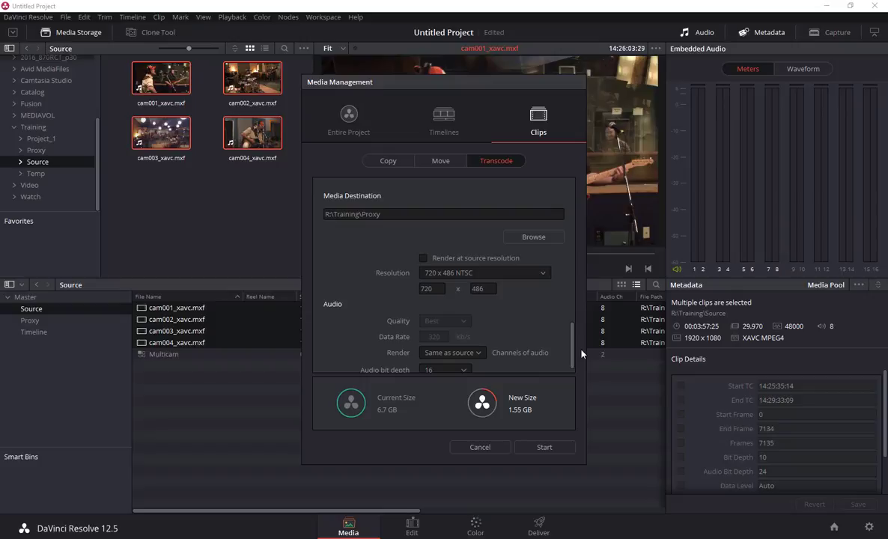
left_click_drag(581, 353, 585, 281)
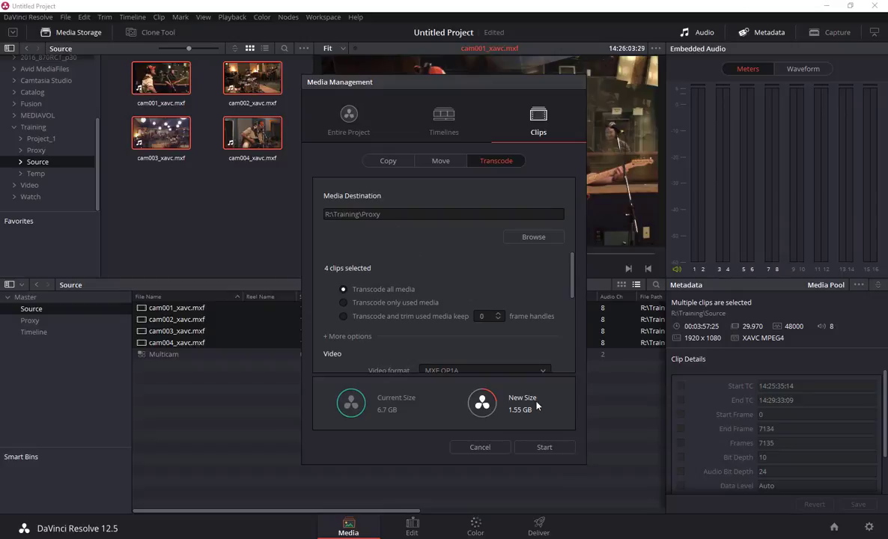
left_click(544, 447)
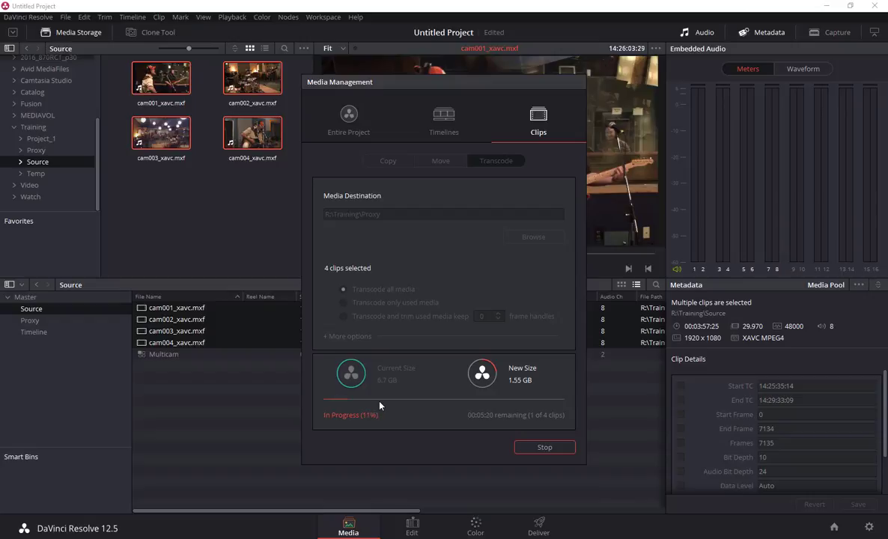
- Watch CPU load in Task Manager's Performance view during the transcode, then close it
key("ctrl+shift+Escape")
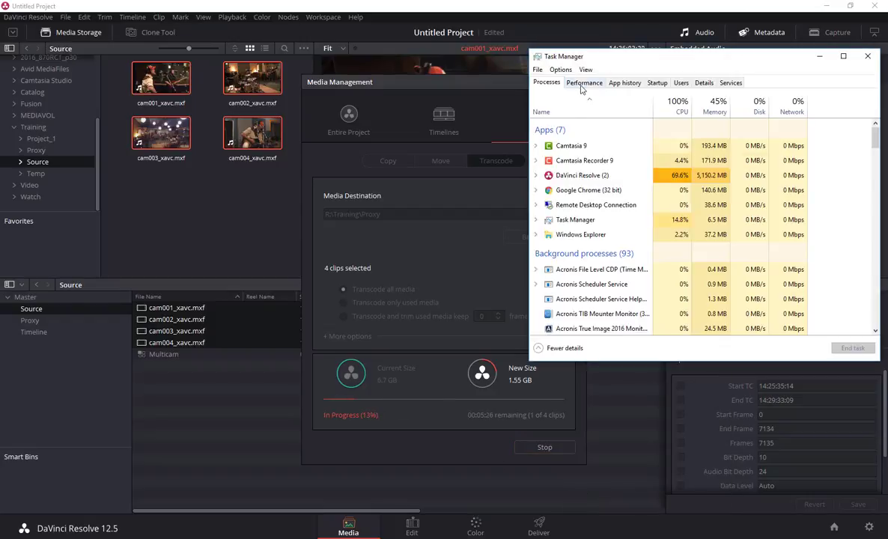
left_click(584, 84)
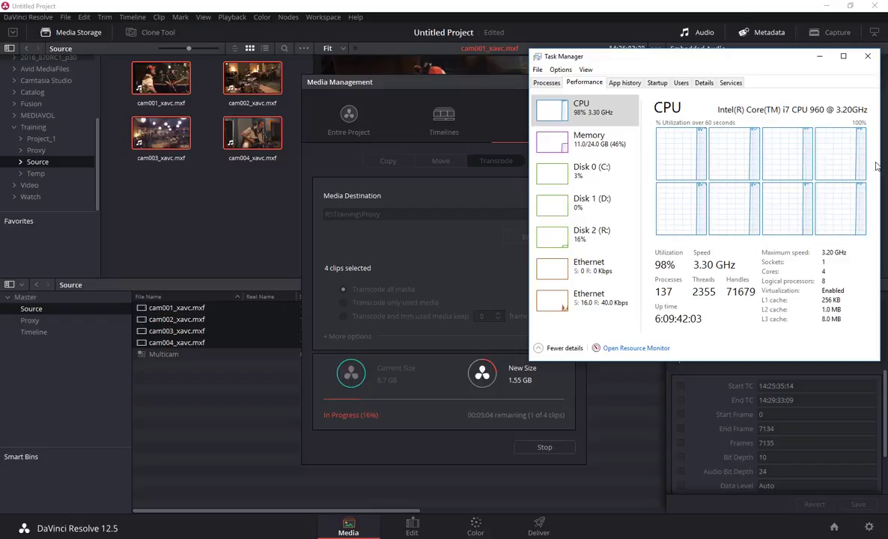
left_click(866, 58)
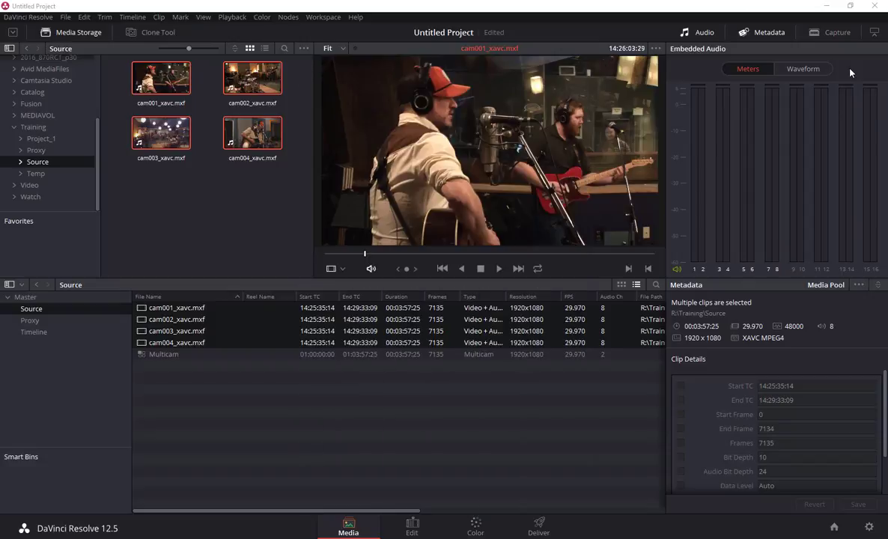
- Preview the cam001 proxy and add all four proxies from R:\Training\Proxy to the Proxy bin
left_click(36, 150)
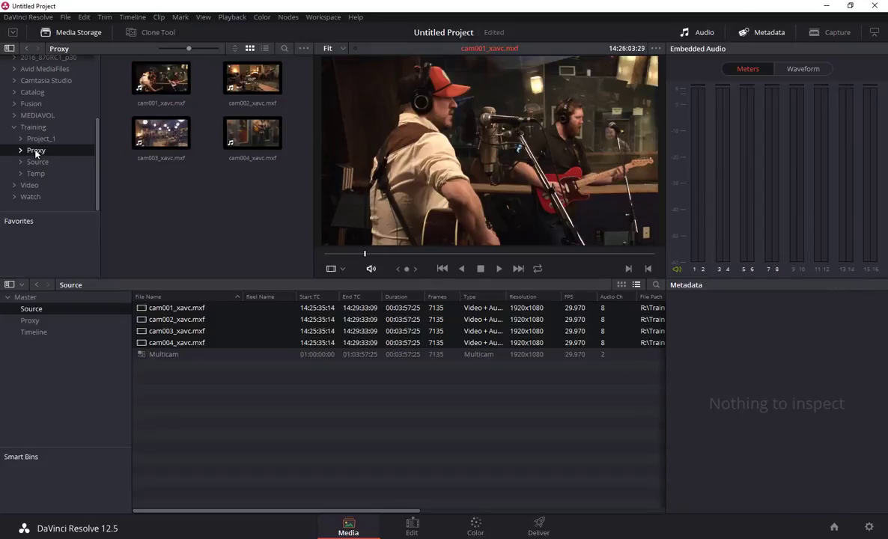
left_click(165, 84)
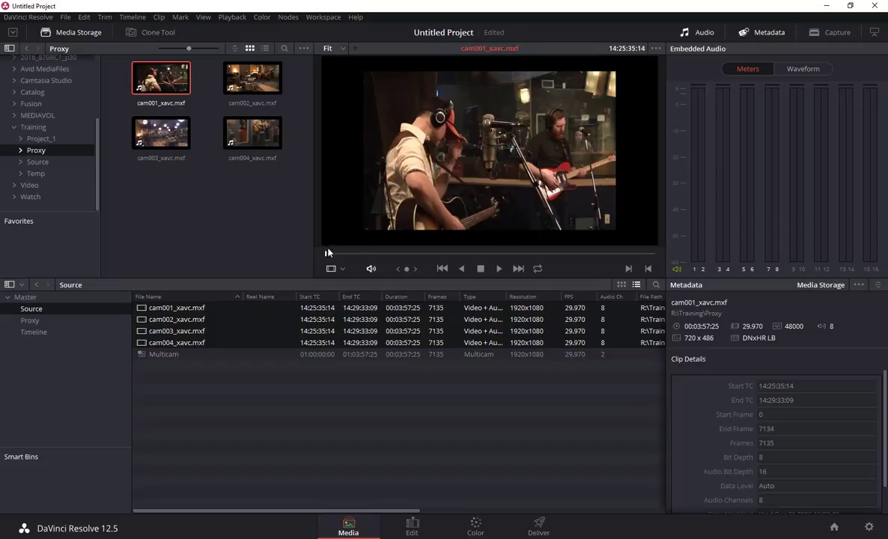
mouse_move(327, 254)
left_mouse_down()
mouse_move(576, 255)
mouse_move(322, 254)
left_mouse_up()
left_click(30, 322)
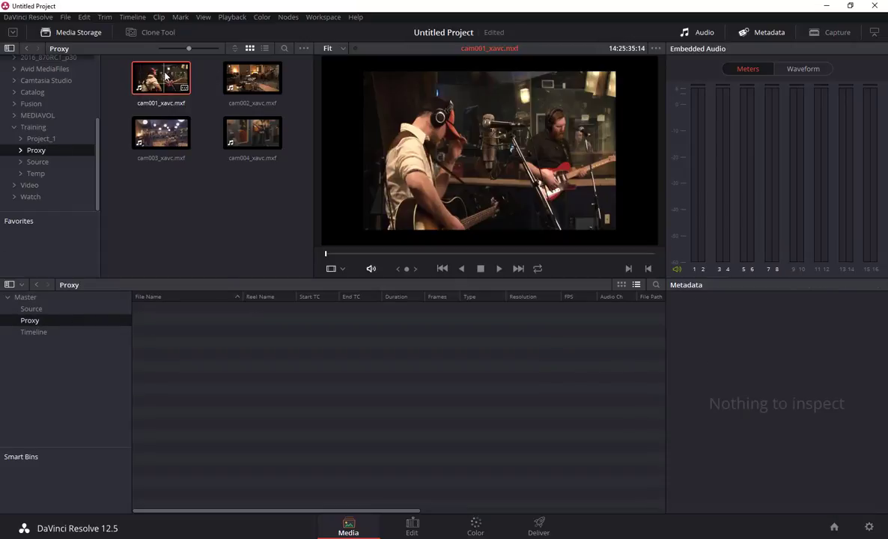
left_click(249, 131, "shift")
left_click_drag(248, 132, 281, 357)
- Preview each proxy clip, cam001 through cam004, then select all four
left_click(147, 309)
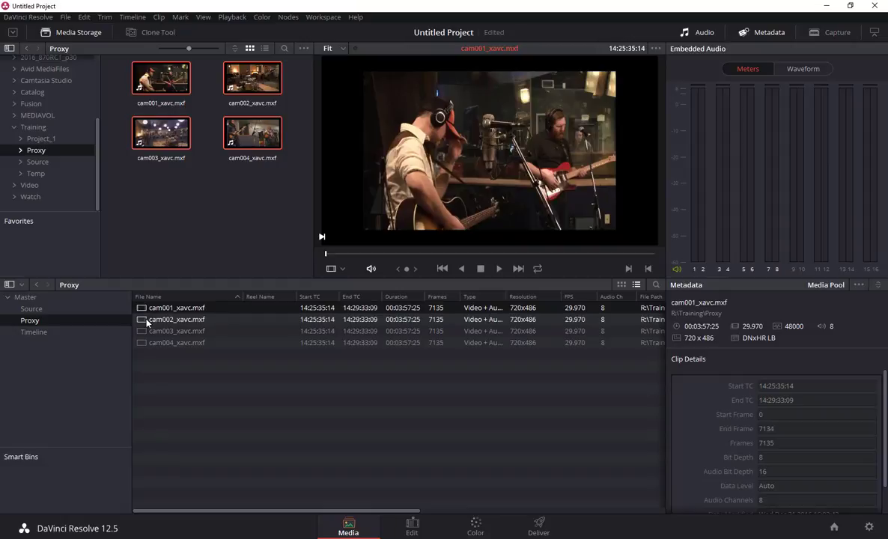
left_click(147, 318)
left_click(148, 331)
left_click(148, 343)
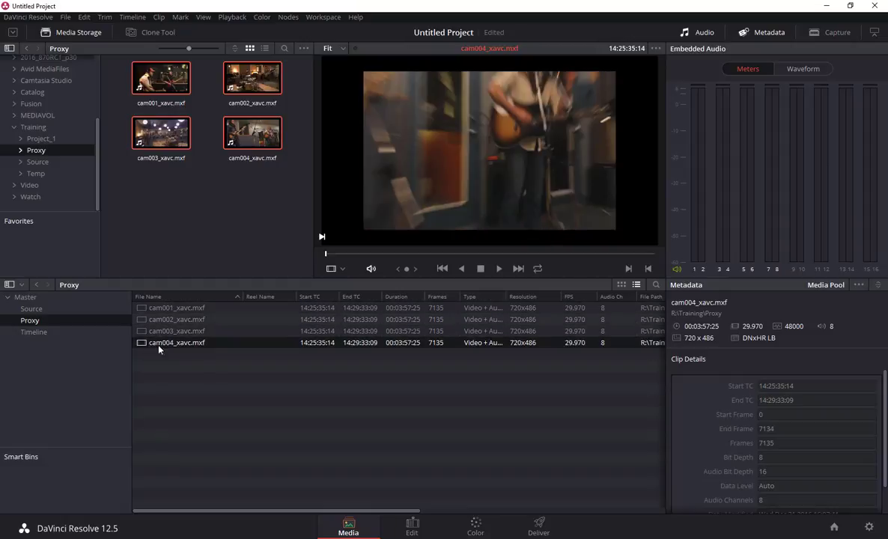
left_click(173, 365)
left_click(142, 309)
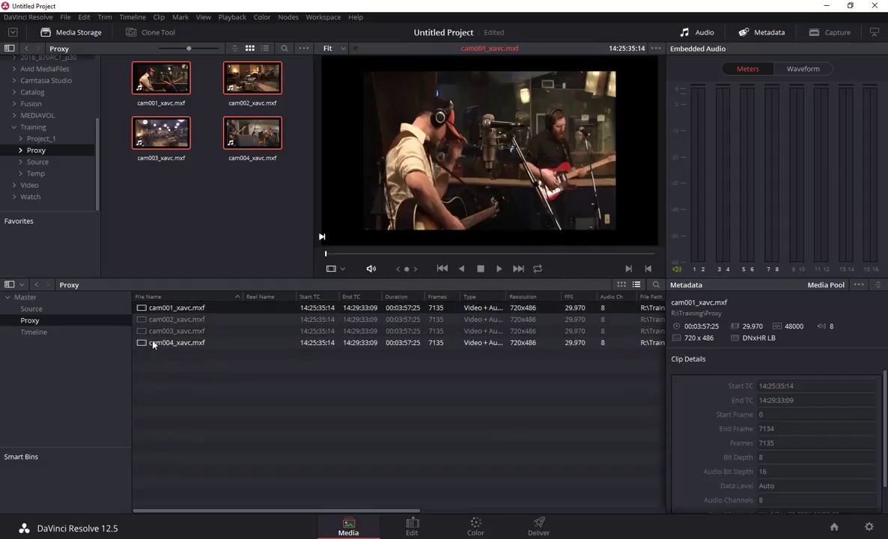
left_click(151, 344, "shift")
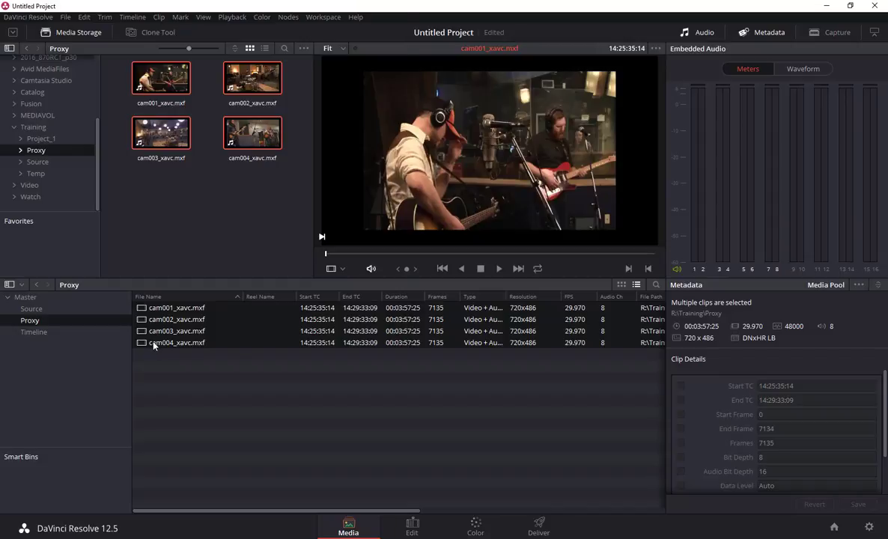
- Create a Multicam clip from the four proxies with angles named by Clip Name, then preview it
right_click(153, 344)
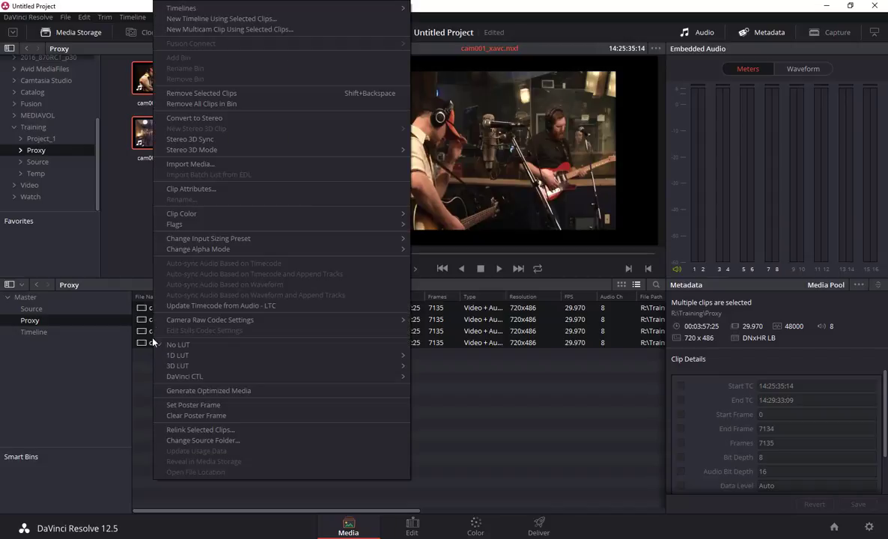
left_click(215, 30)
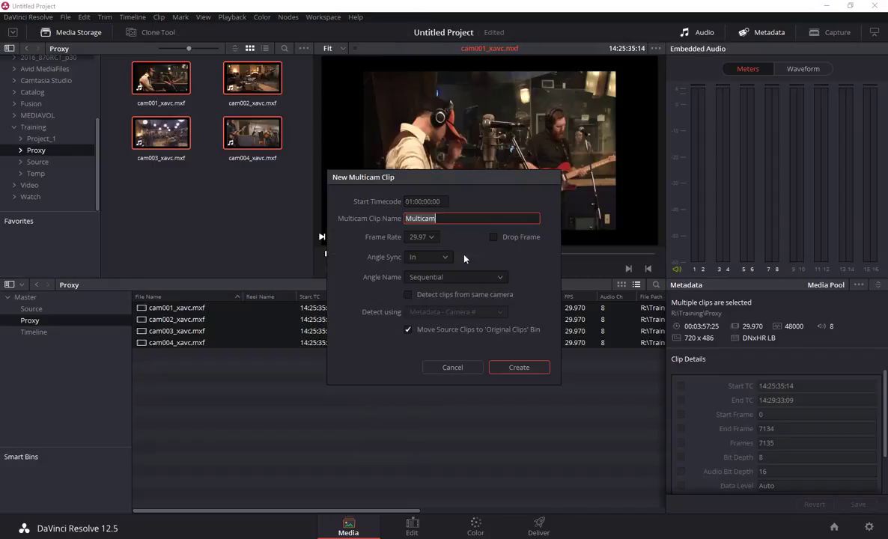
left_click(486, 277)
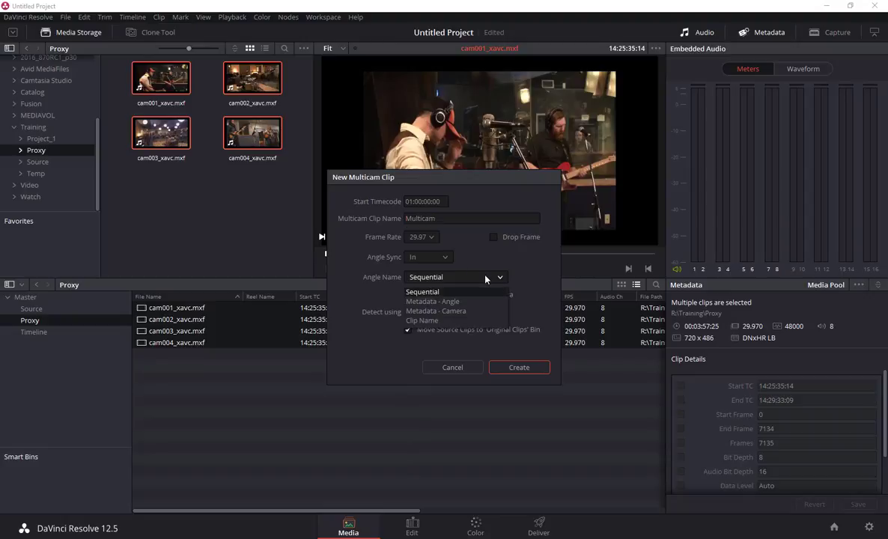
left_click(423, 320)
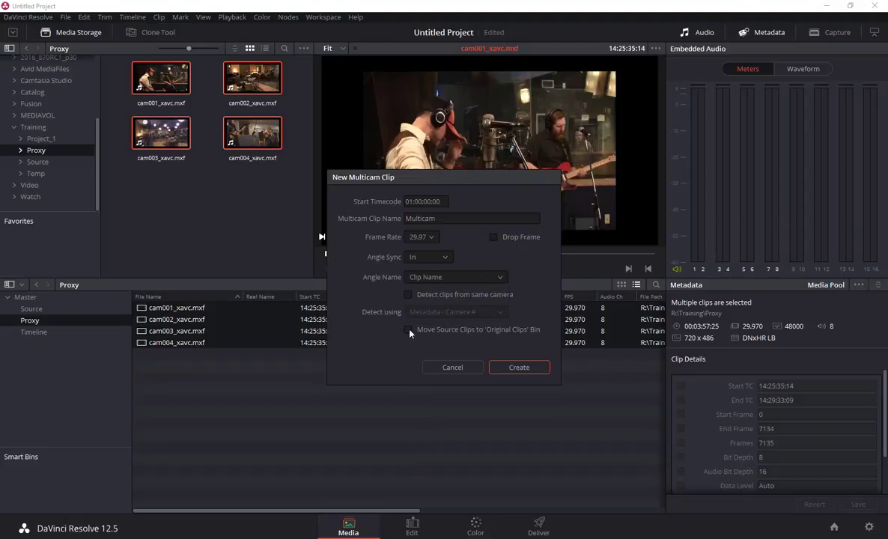
left_click(518, 368)
left_click(248, 367)
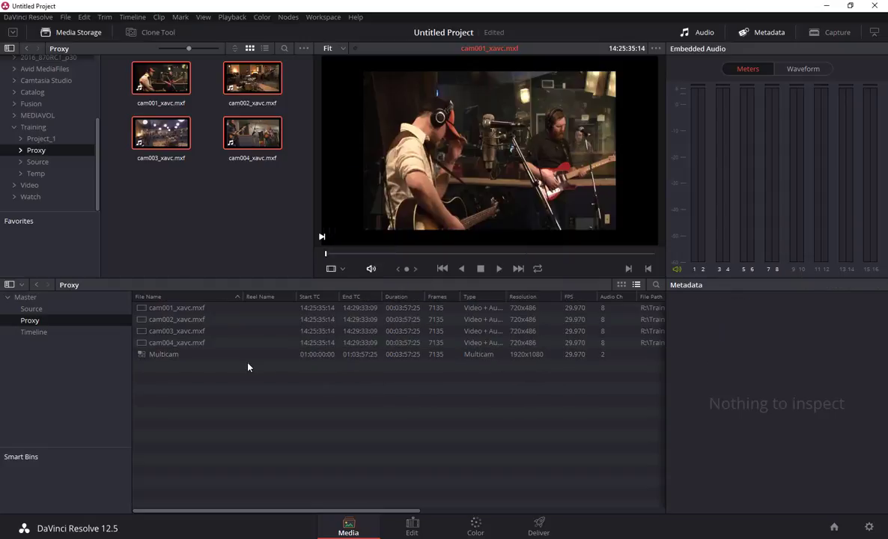
left_click(171, 356)
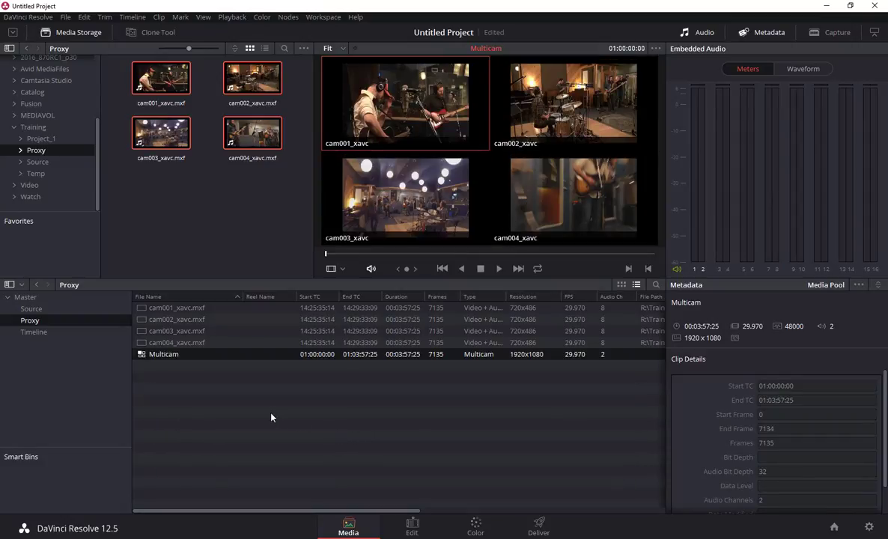
- Create Timeline 1 from the Source bin's full Multicam clip and file it in the Timeline bin
left_click(30, 308)
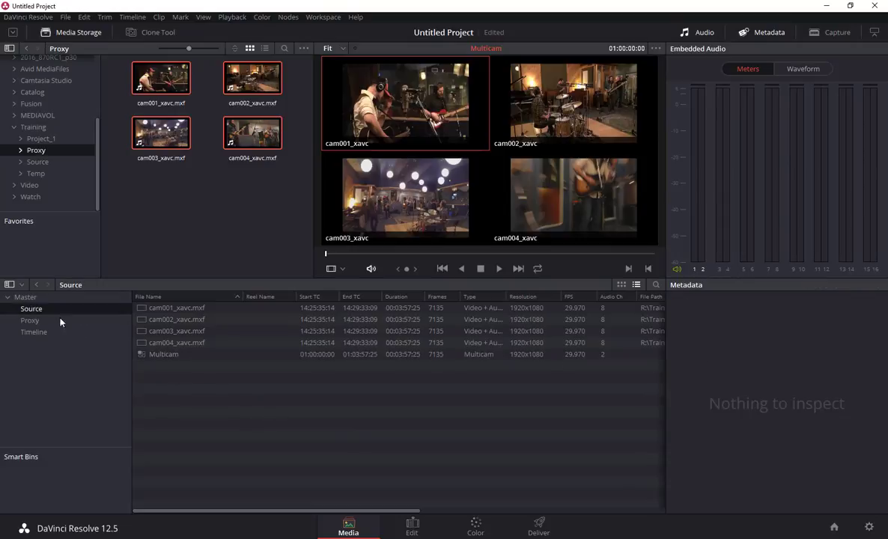
left_click(150, 354)
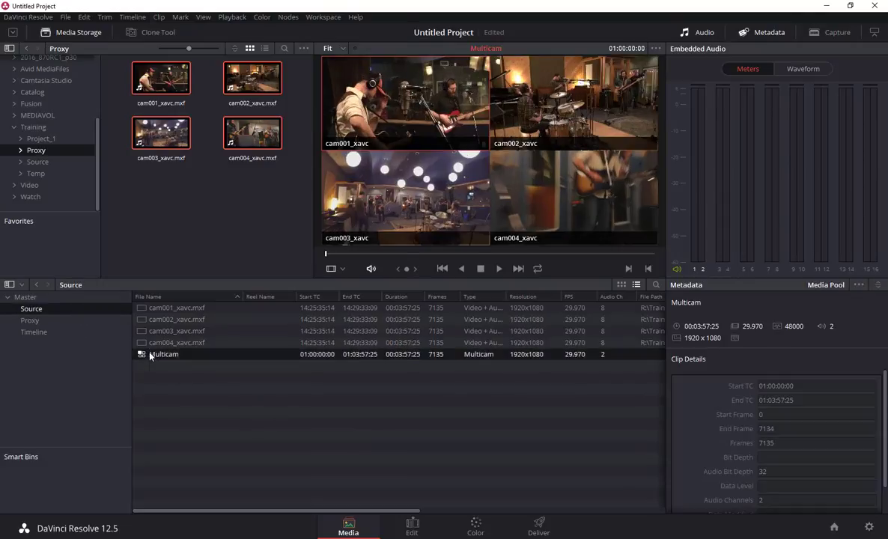
right_click(149, 354)
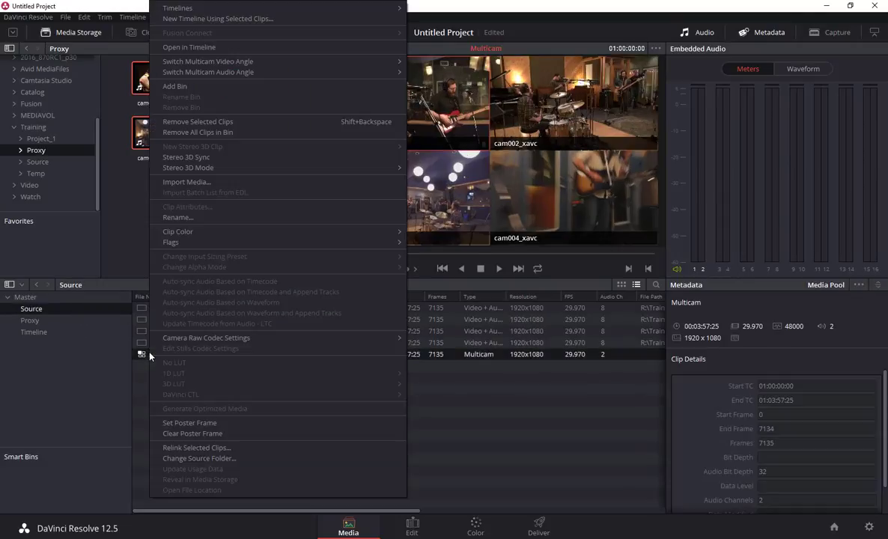
left_click(212, 20)
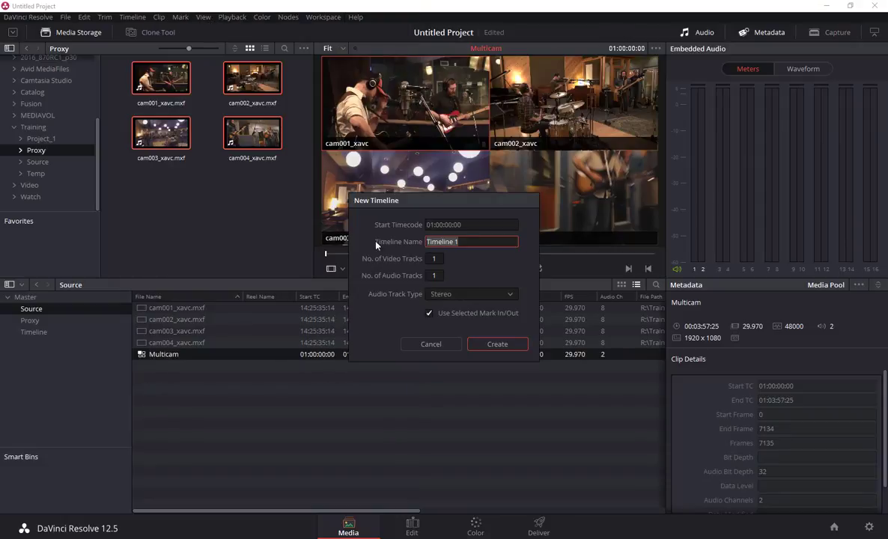
left_click(459, 318)
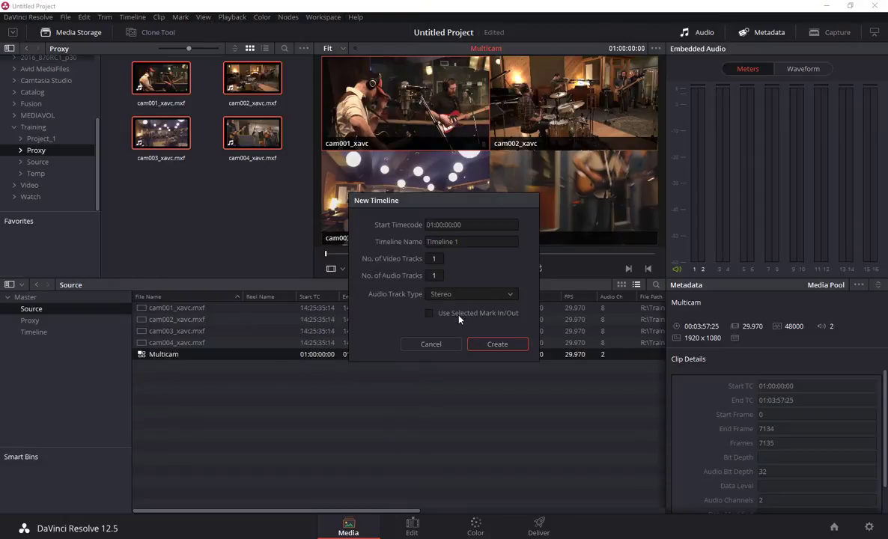
left_click(497, 345)
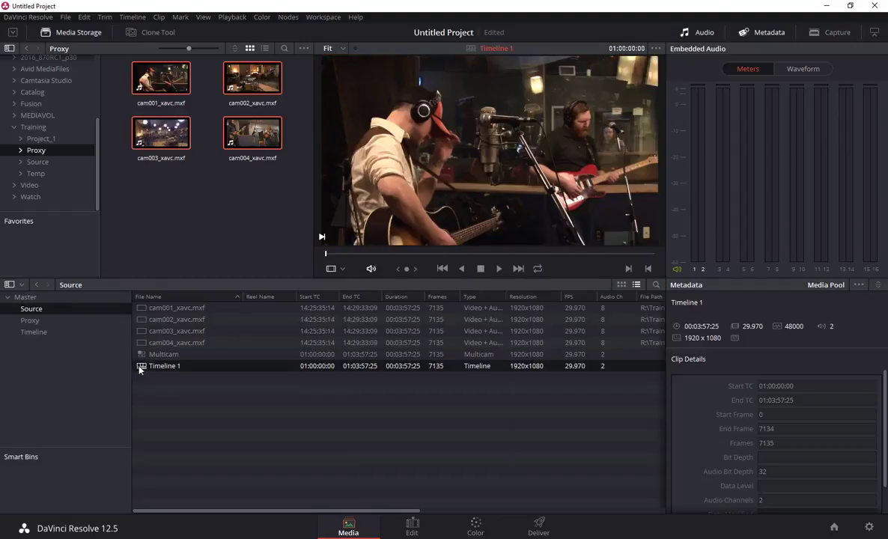
left_click_drag(140, 367, 32, 333)
left_click(36, 332)
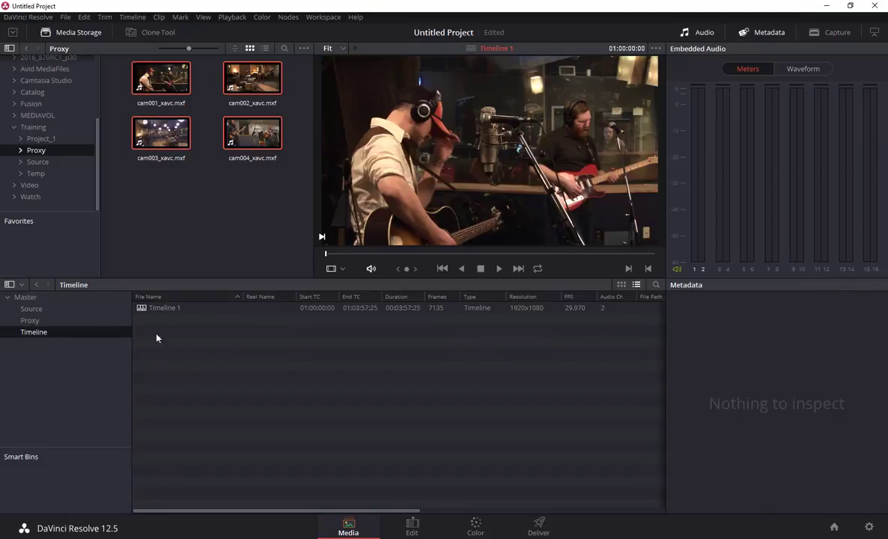
- Open Timeline 1 on the Edit page and switch the source viewer to Multicam mode
left_click(412, 528)
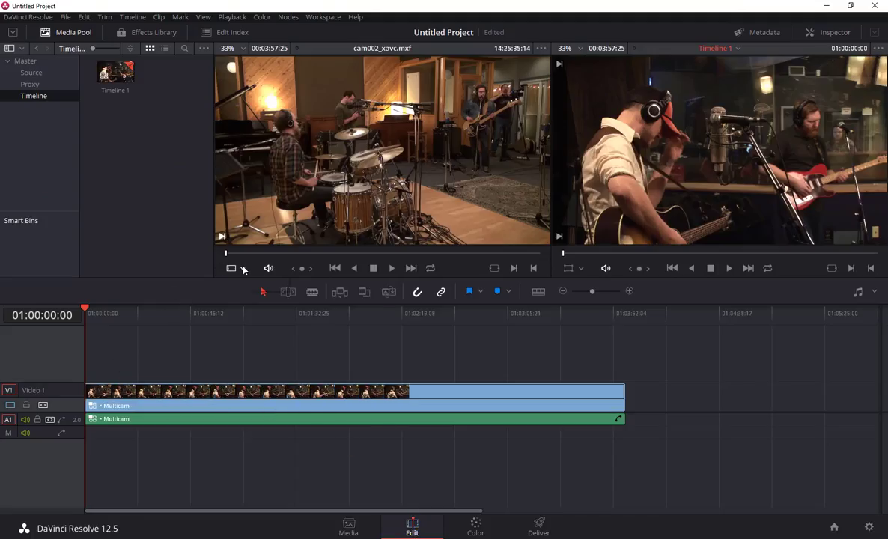
left_click_drag(85, 309, 292, 309)
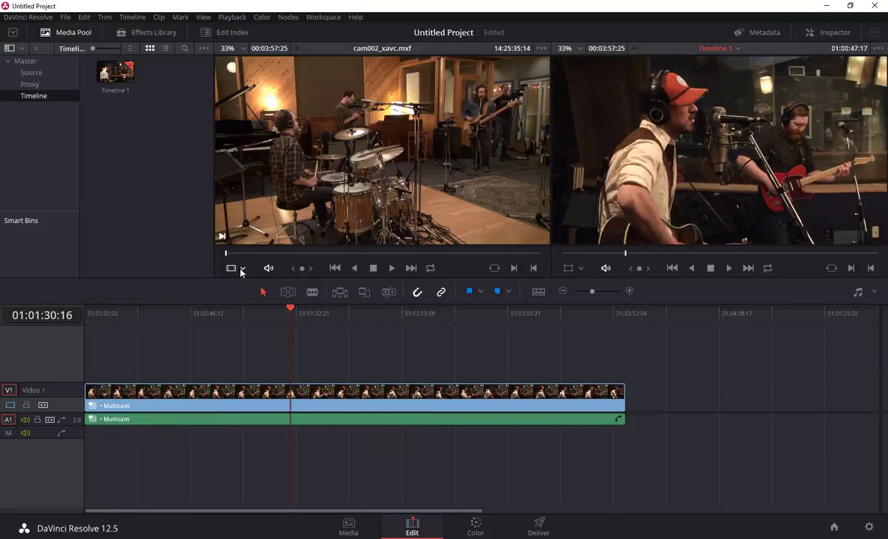
left_click(241, 268)
left_click(249, 327)
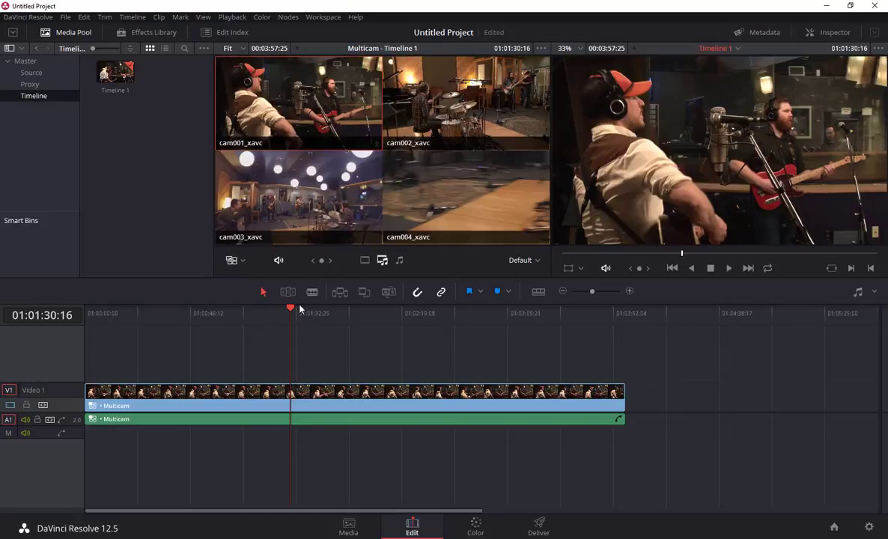
- Scrub and play through the edit to watch all four camera angles
left_click(266, 310)
left_click_drag(149, 315, 149, 341)
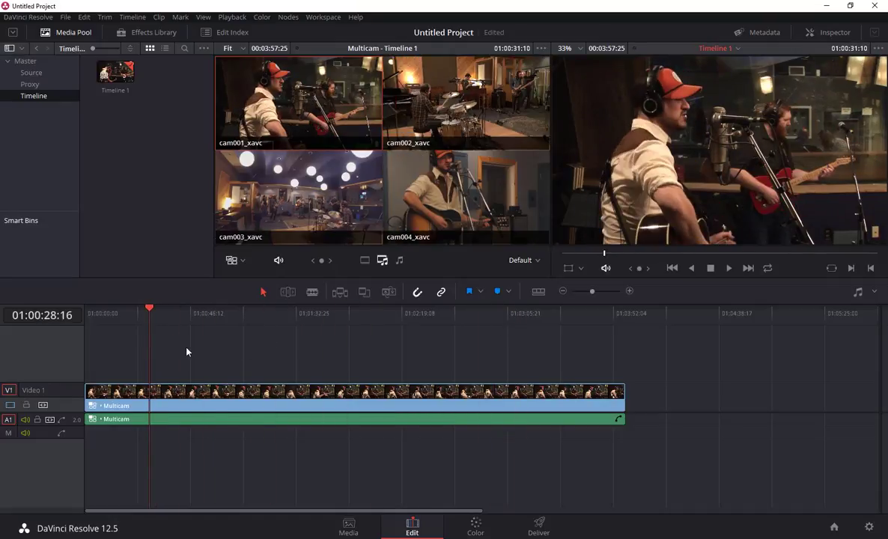
key("space")
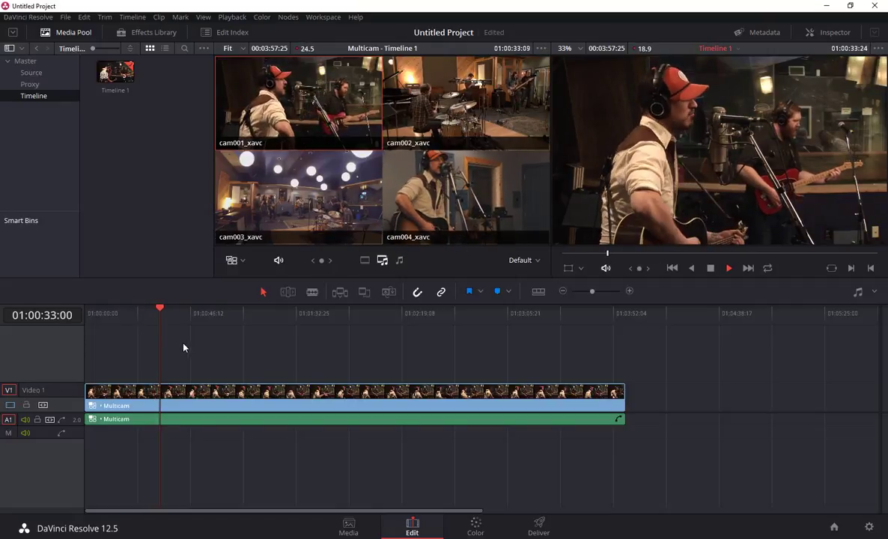
key("space")
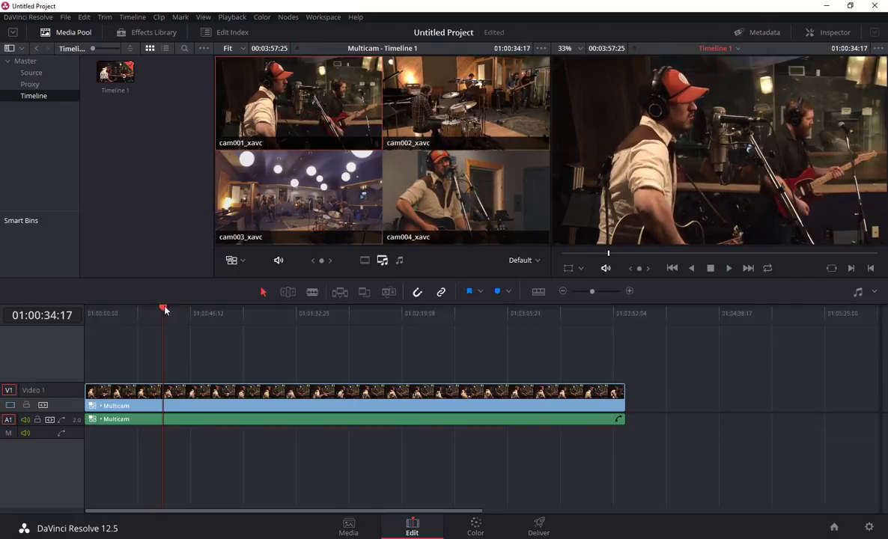
mouse_move(163, 310)
left_mouse_down()
mouse_move(175, 312)
mouse_move(148, 312)
left_mouse_up()
- Change the multicam layout from Default to 1x2 so cam001 and cam002 show side by side
left_click(536, 261)
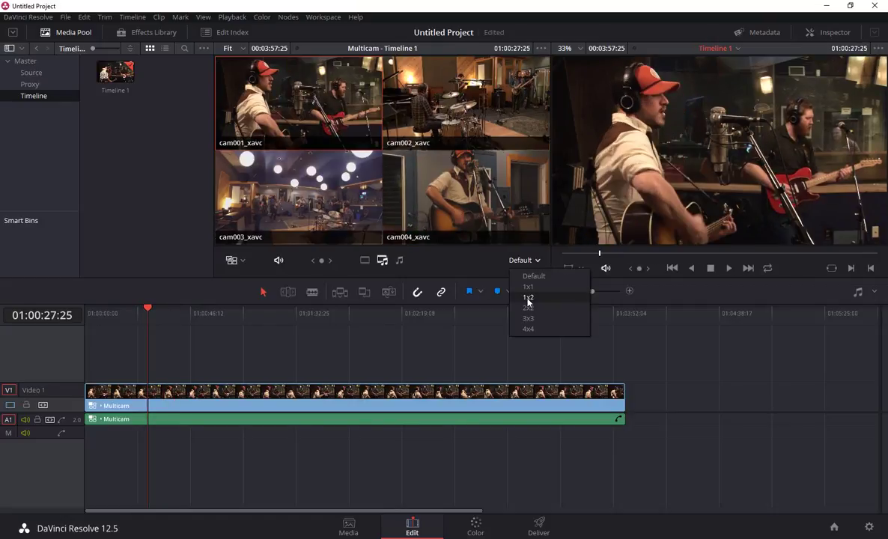
left_click(527, 297)
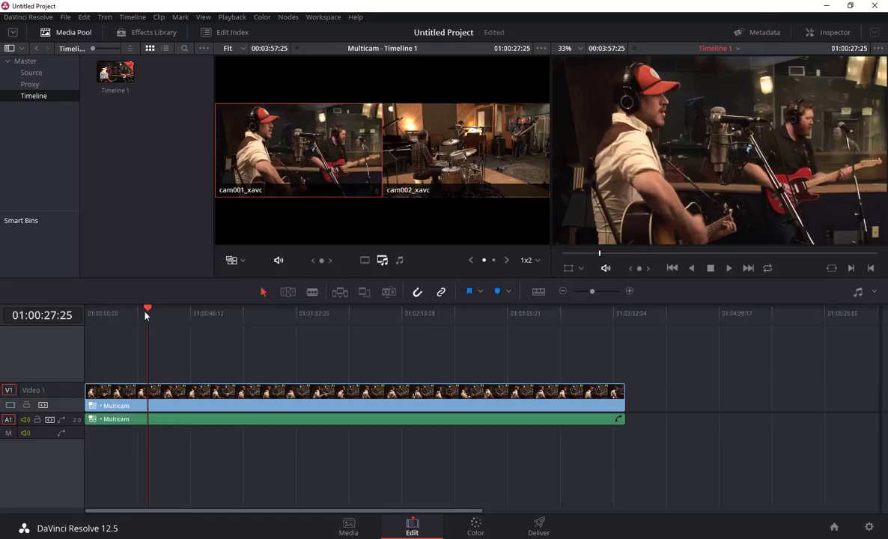
left_click(446, 313)
left_click_drag(459, 319, 151, 337)
- Play through the edit, scrub back near the start, and select the Multicam clip on V1
key("space")
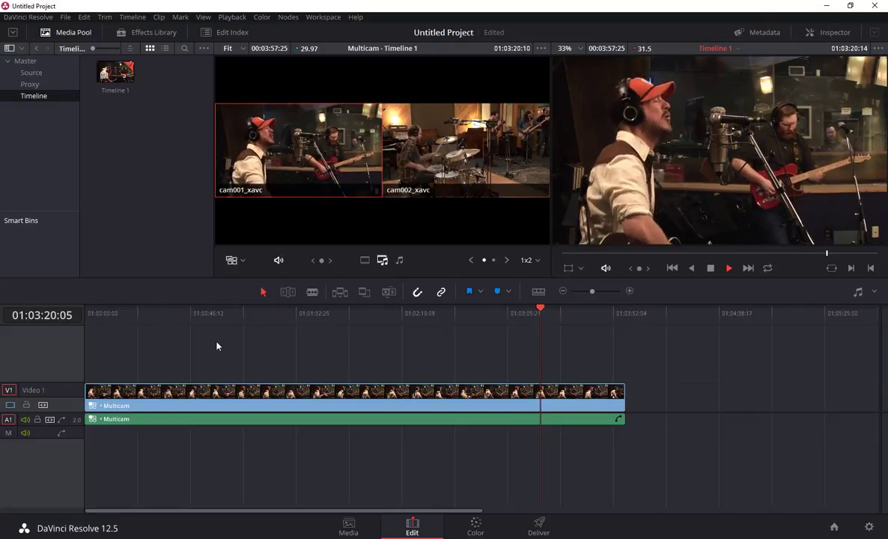
key("space")
left_click(209, 313)
left_click_drag(194, 324, 166, 337)
left_click(175, 390)
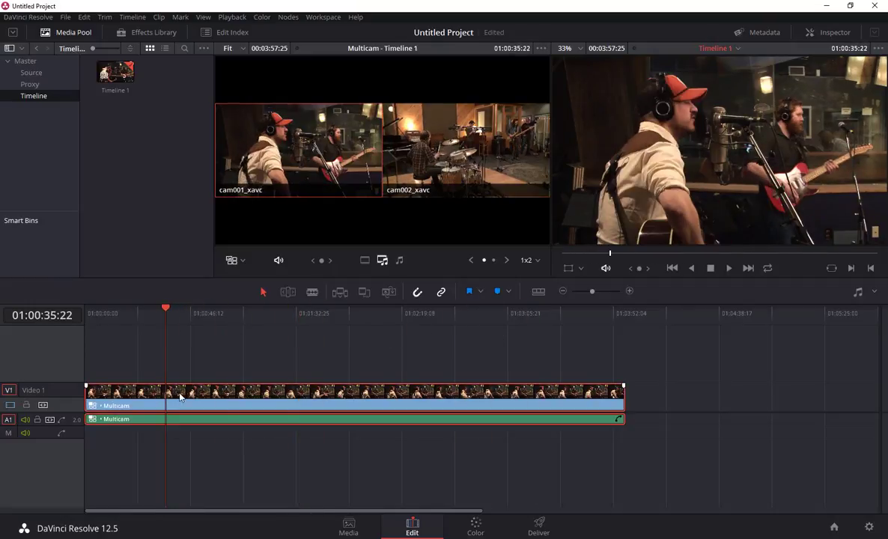
- Toggle force conform on the Multicam clip and set Timeline 1 to reconform from the Proxy bin only
right_click(174, 388)
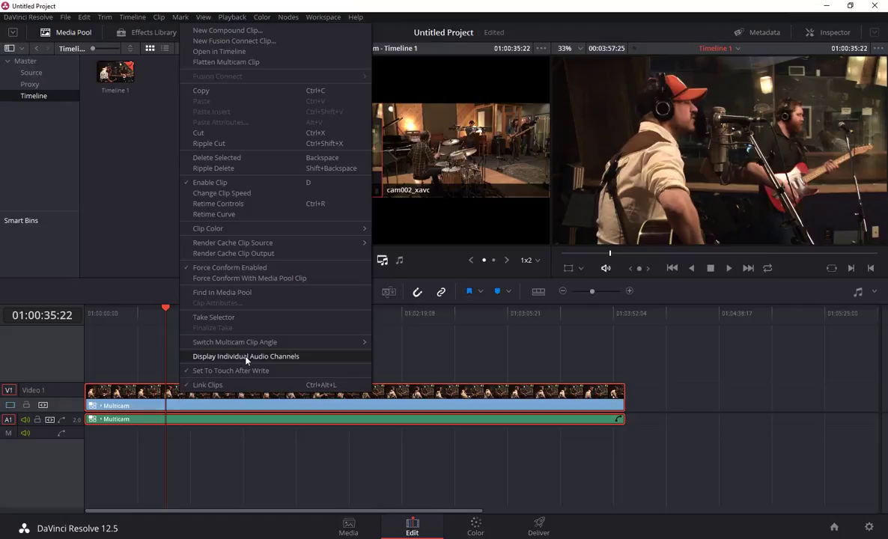
left_click(223, 268)
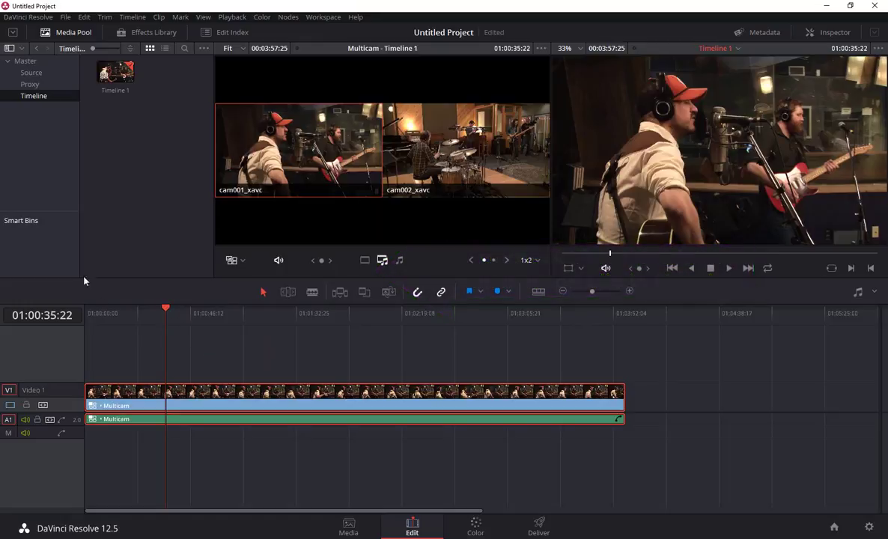
right_click(117, 75)
mouse_move(146, 9)
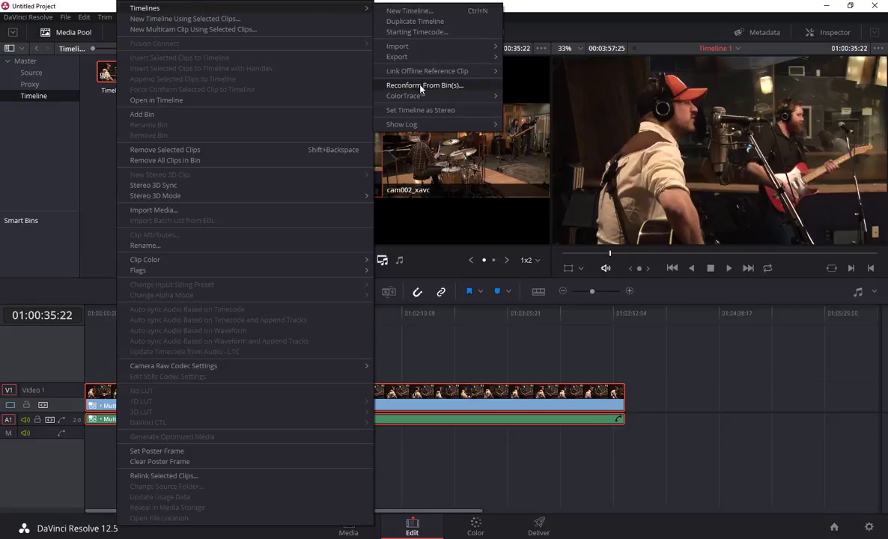
left_click(420, 87)
left_click(371, 165)
left_click(383, 165)
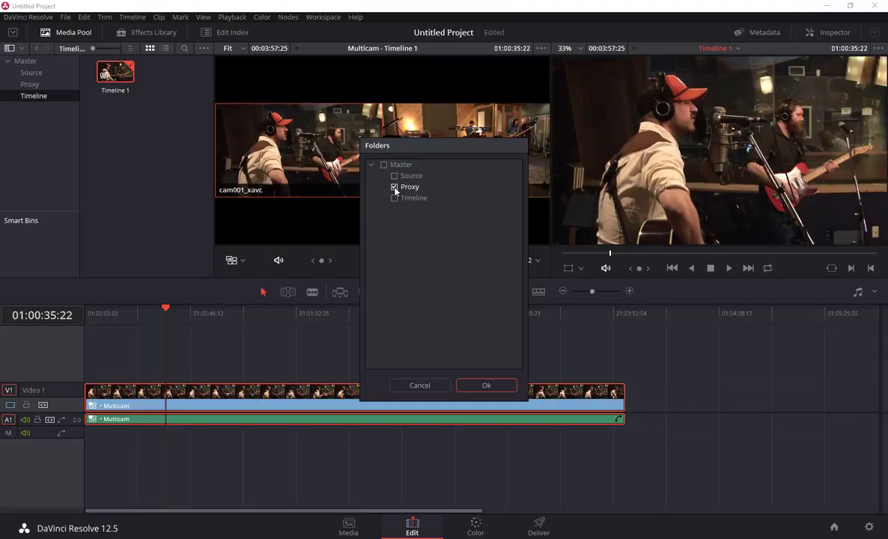
- Confirm the Proxy reconform and preview the footage in the 2x2 four-angle layout
left_click(485, 385)
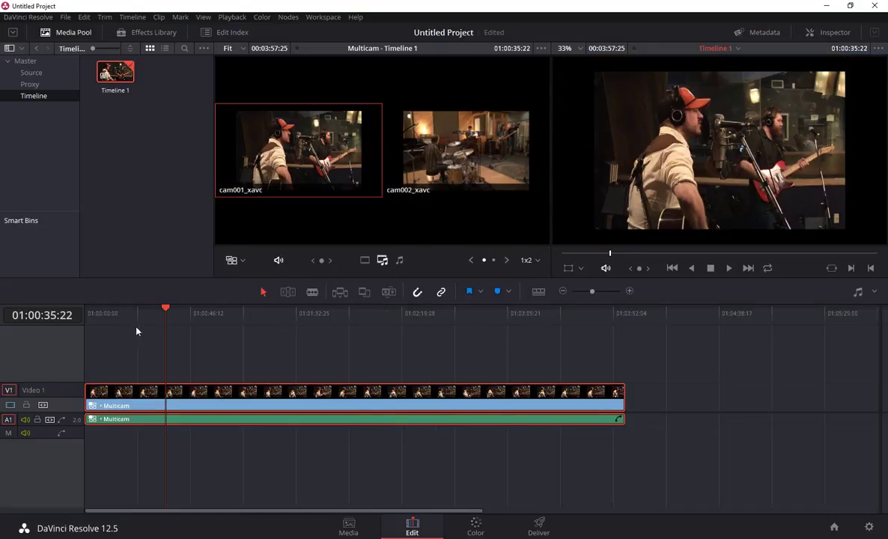
left_click_drag(165, 309, 156, 352)
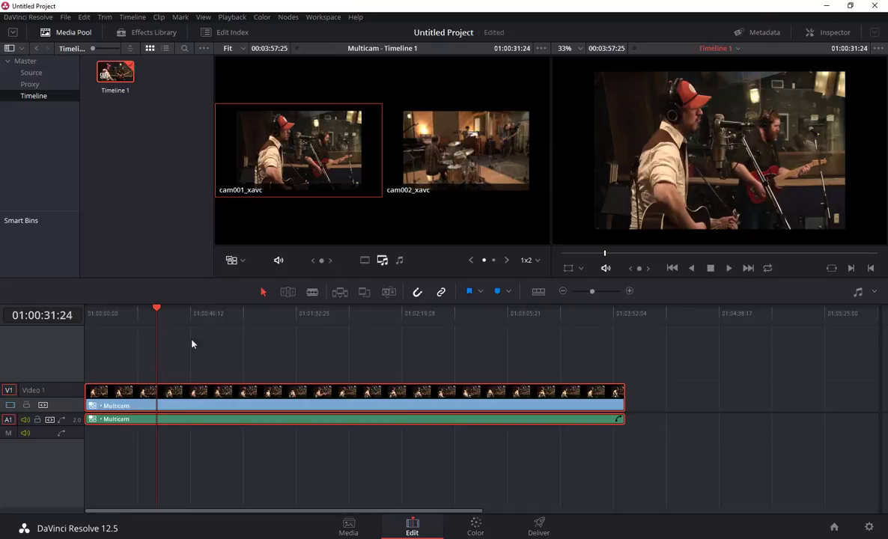
left_click(539, 265)
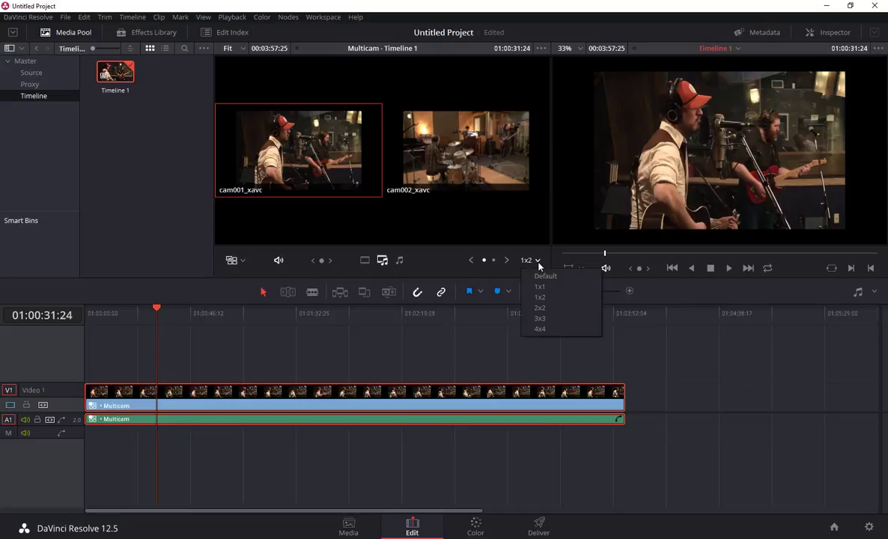
left_click(541, 310)
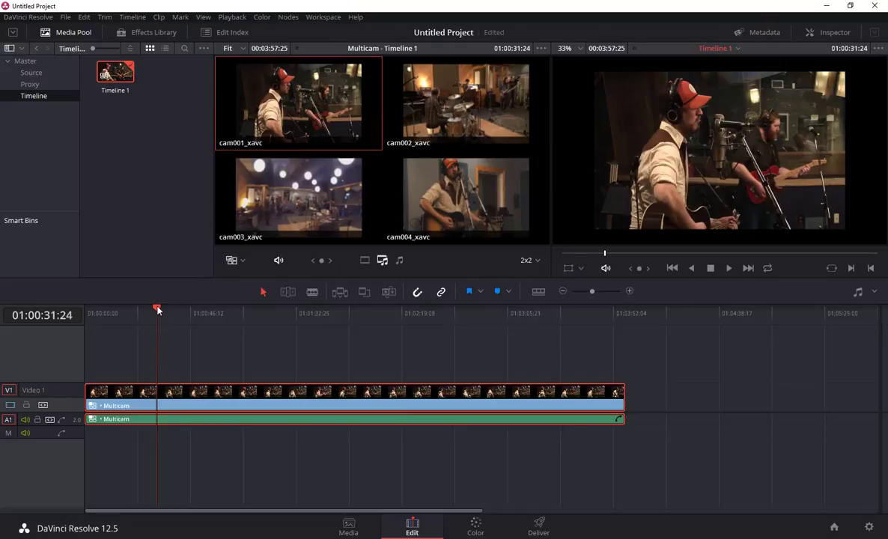
mouse_move(157, 310)
left_mouse_down()
mouse_move(378, 301)
mouse_move(573, 318)
mouse_move(148, 317)
mouse_move(157, 320)
left_mouse_up()
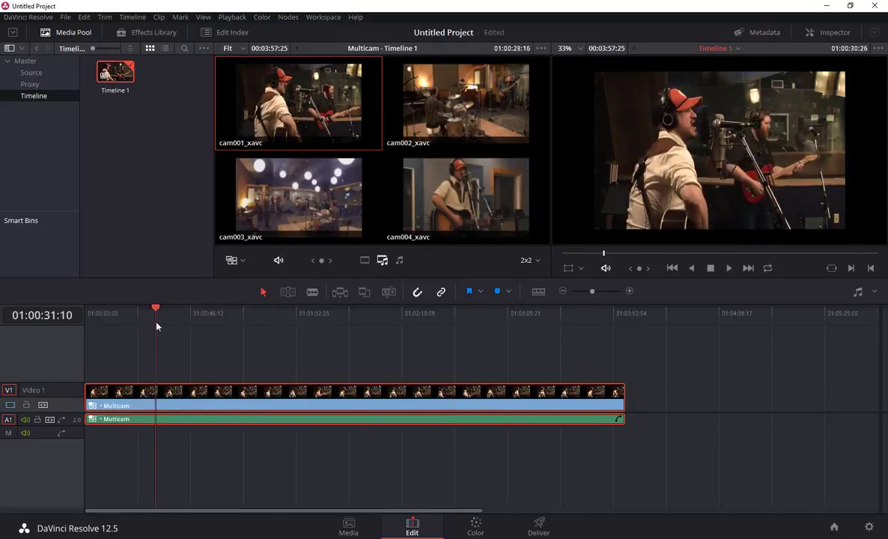
- Return the multicam layout to 1x2 and start playback
left_click(536, 261)
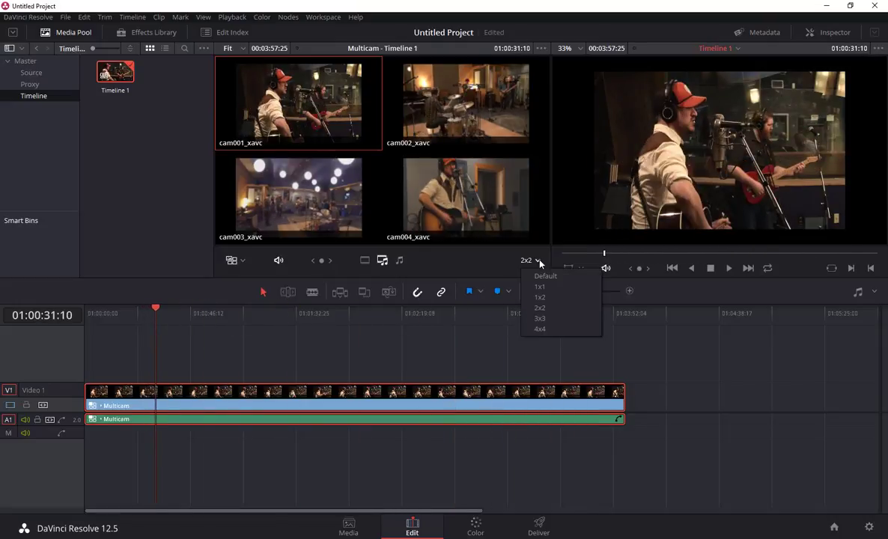
left_click(539, 297)
key("space")
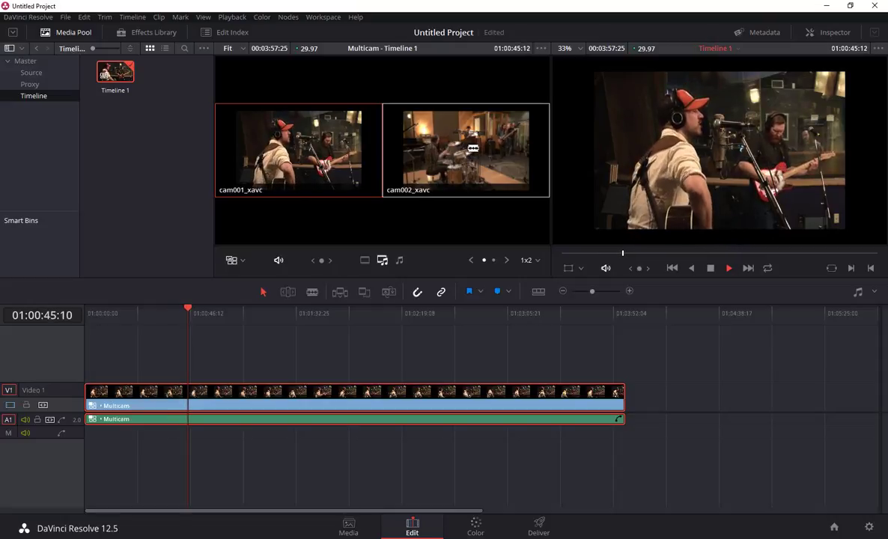
- Cut live between cam002 and cam001 four times, then stop and scrub back over the cuts
left_click(472, 148)
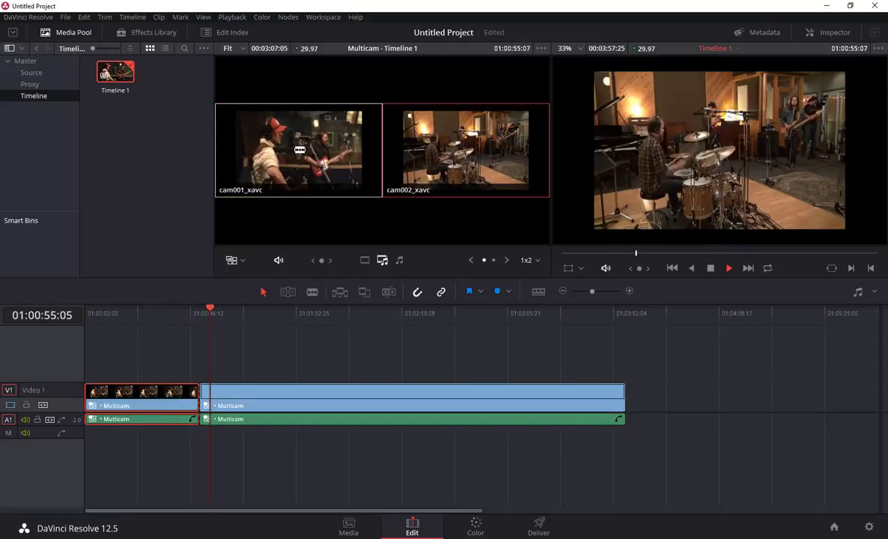
left_click(299, 149)
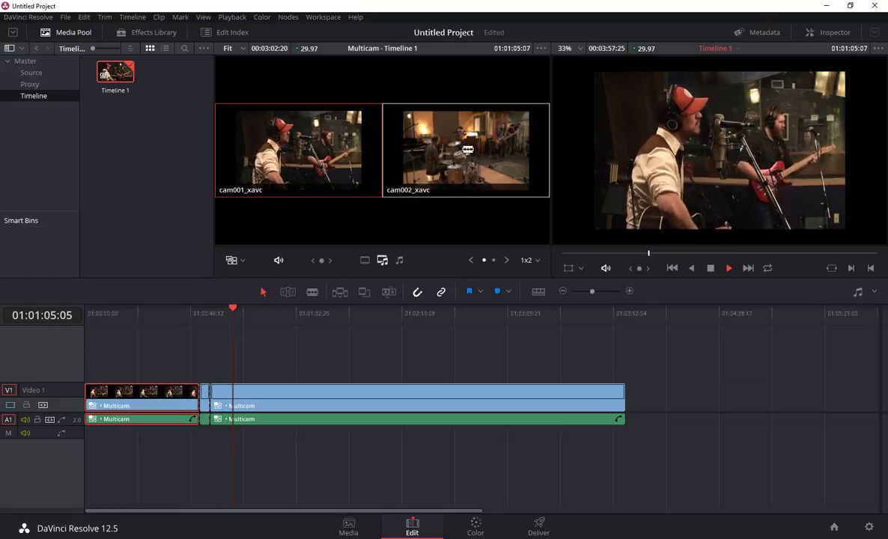
left_click(467, 152)
left_click(346, 151)
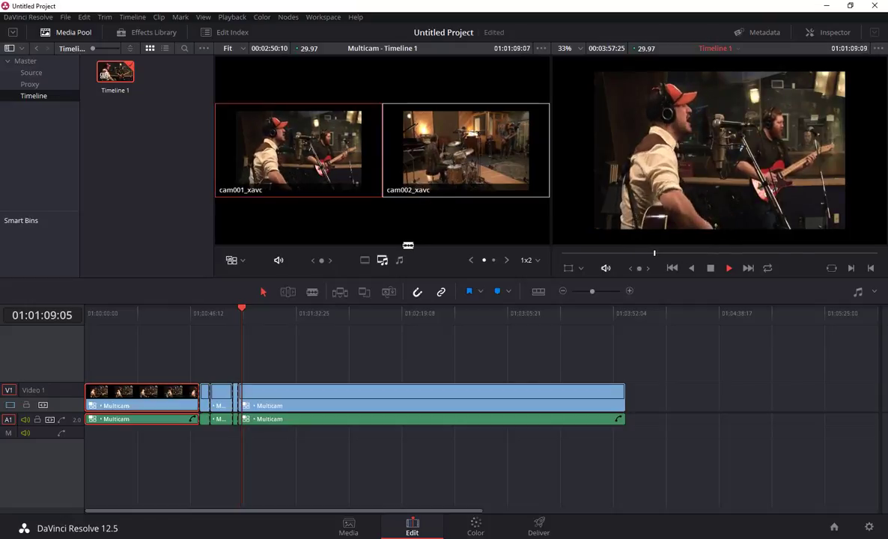
key("space")
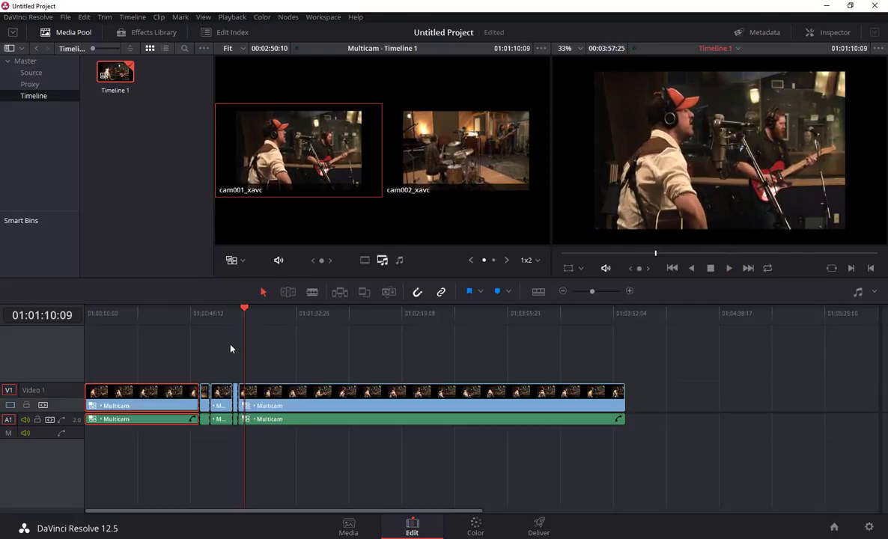
left_click_drag(244, 309, 223, 333)
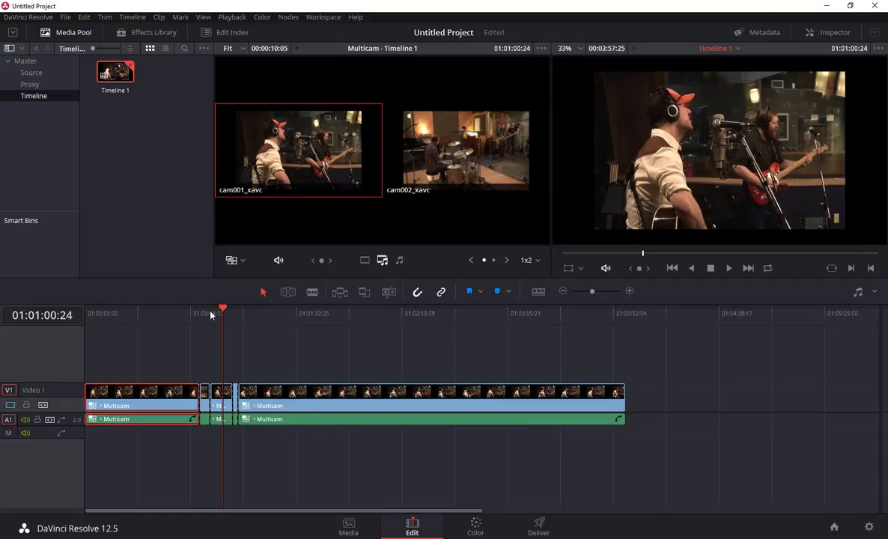
left_click_drag(224, 311, 177, 335)
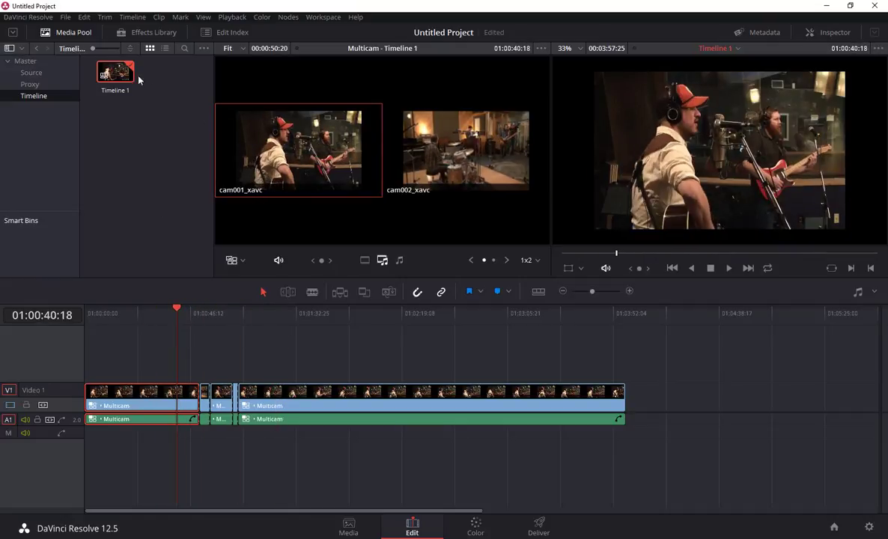
- Reconform Timeline 1 from the Source bin for full-quality footage
right_click(115, 72)
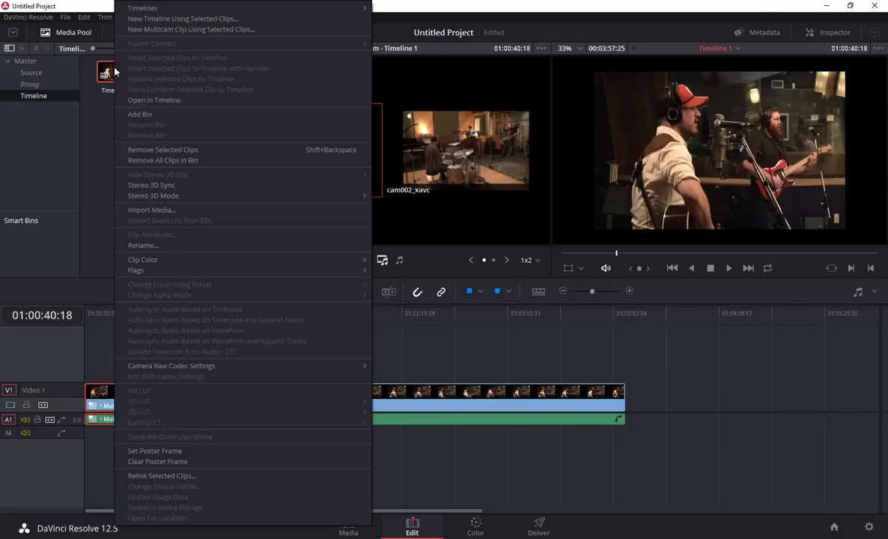
mouse_move(172, 8)
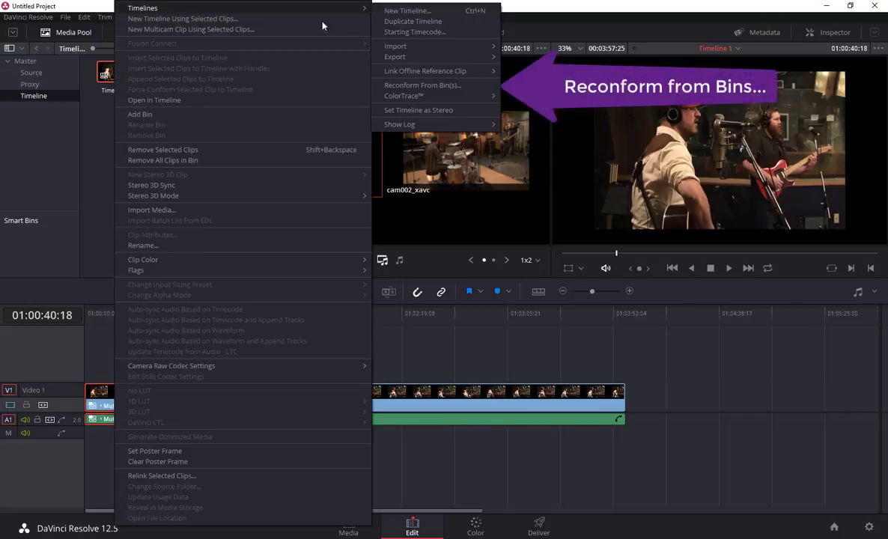
left_click(411, 85)
left_click(372, 165)
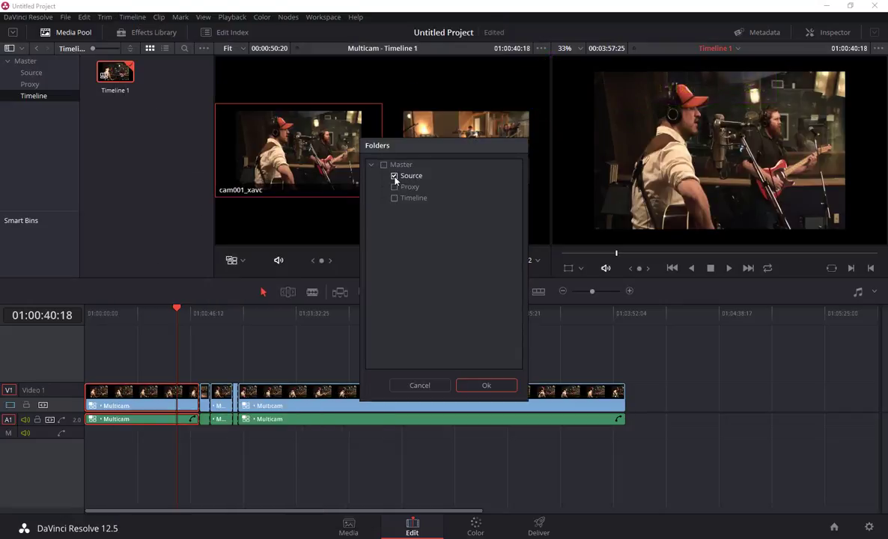
left_click(485, 385)
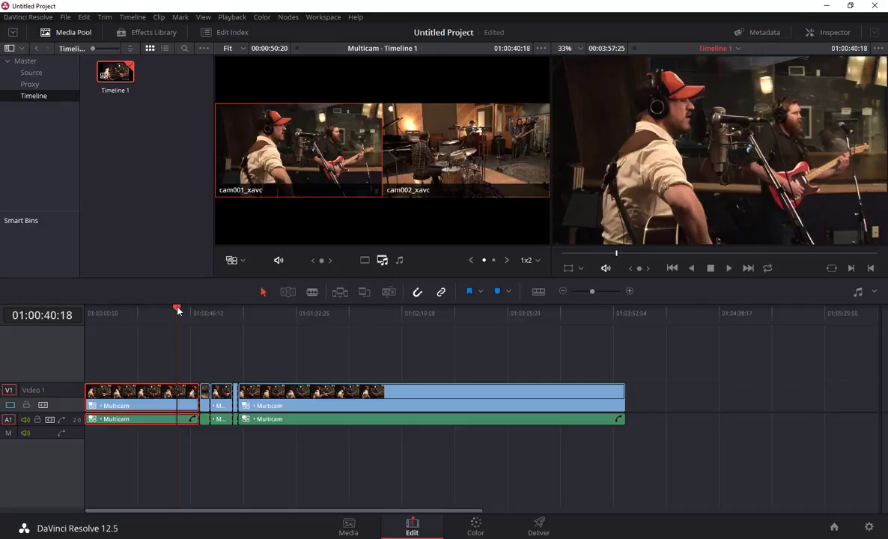
- Check the reconformed footage around the first cut and find the Multicam clip in the Media Pool
left_click_drag(178, 309, 193, 316)
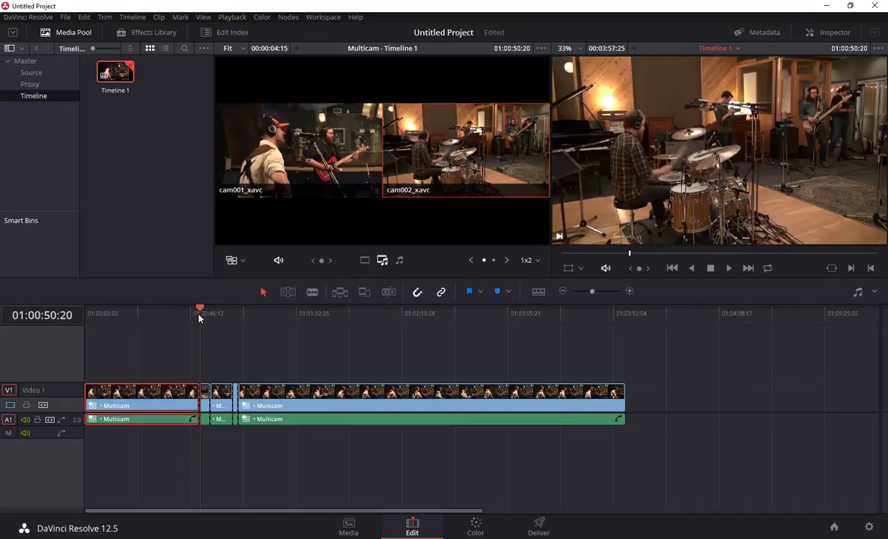
left_click_drag(202, 317, 255, 327)
left_click(255, 399)
right_click(255, 399)
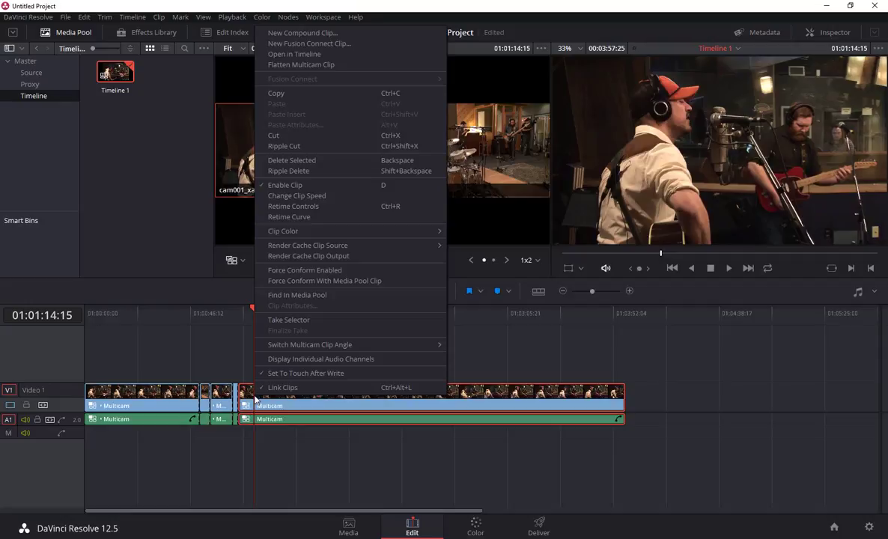
left_click(290, 298)
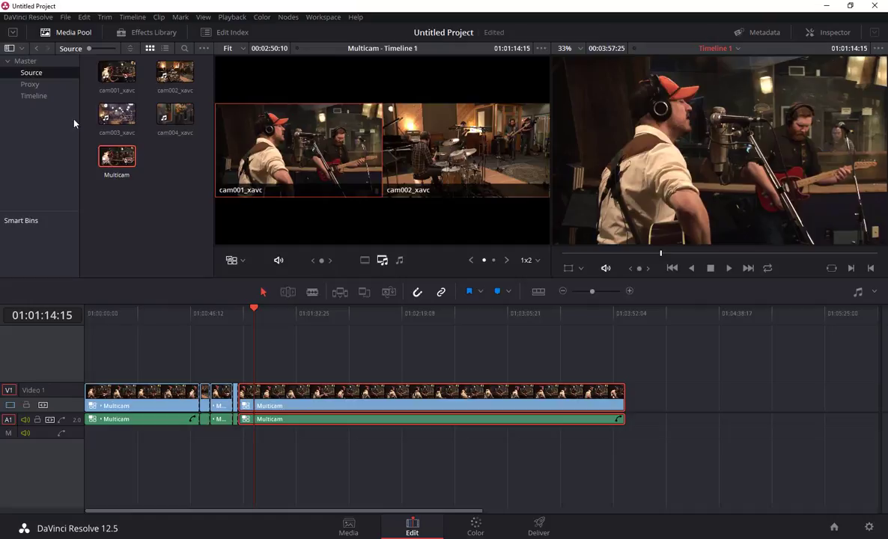
- Reconform Timeline 1 back to the Proxy bin and find its Multicam clip in the Media Pool
left_click(38, 96)
right_click(116, 71)
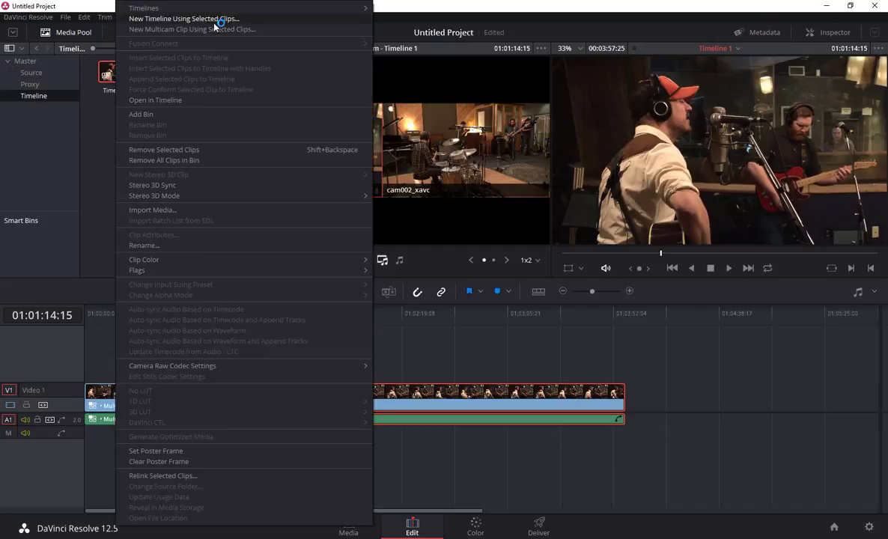
mouse_move(189, 9)
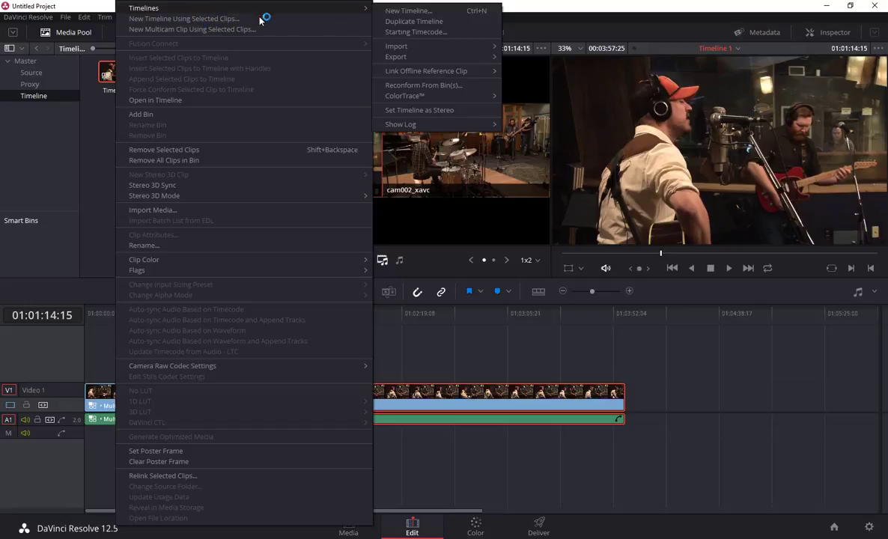
left_click(409, 85)
left_click(383, 164)
left_click(371, 164)
left_click(383, 165)
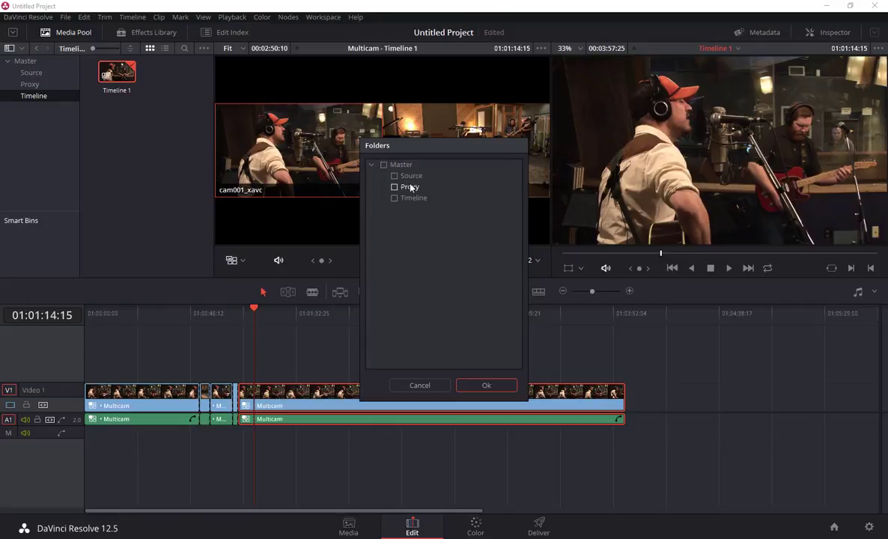
left_click(488, 386)
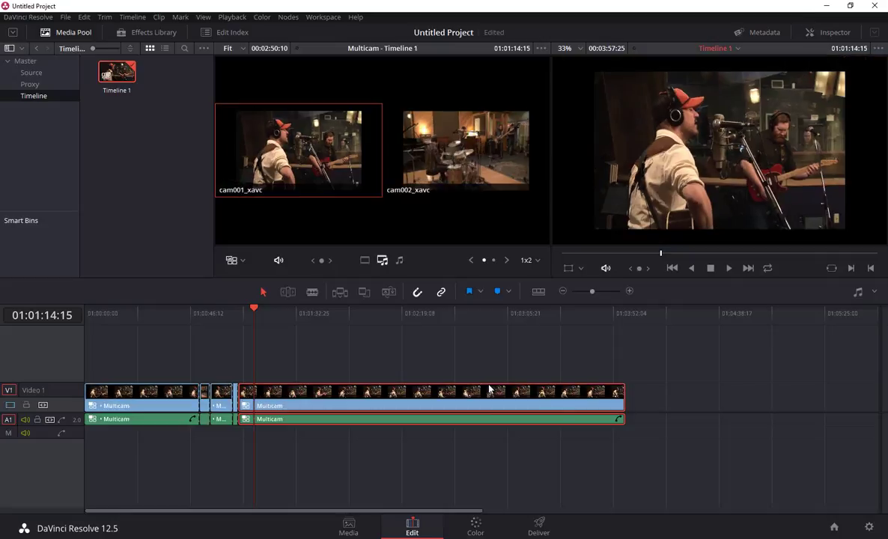
right_click(262, 400)
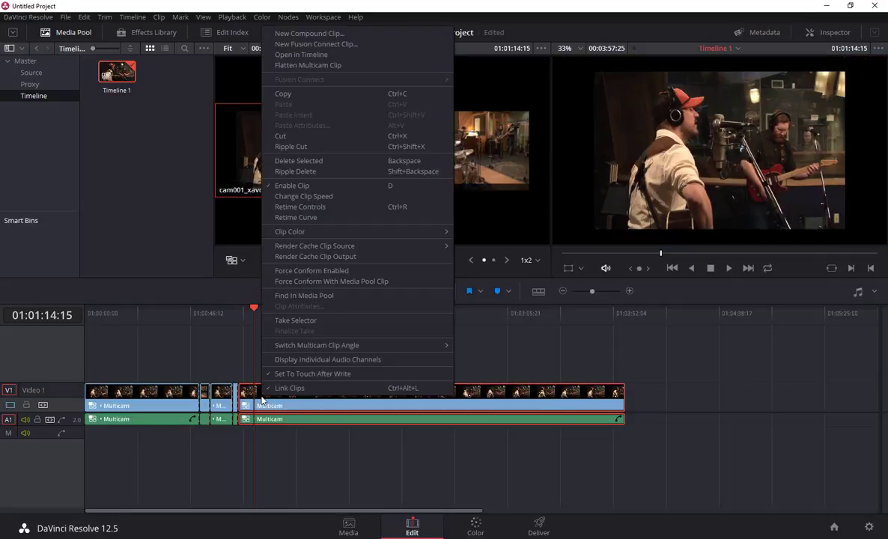
left_click(303, 296)
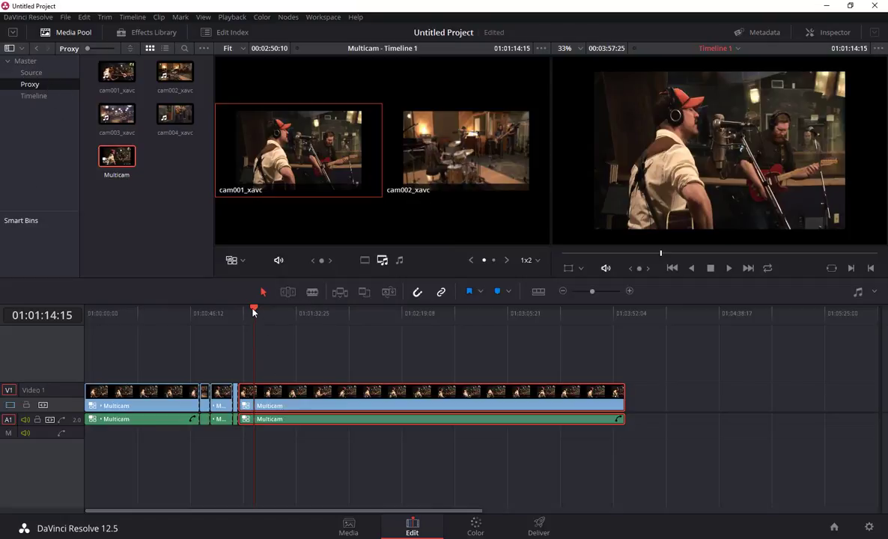
- On the Color page, give clip 01 an S-curve with darker shadows and lifted highlights
left_click(476, 526)
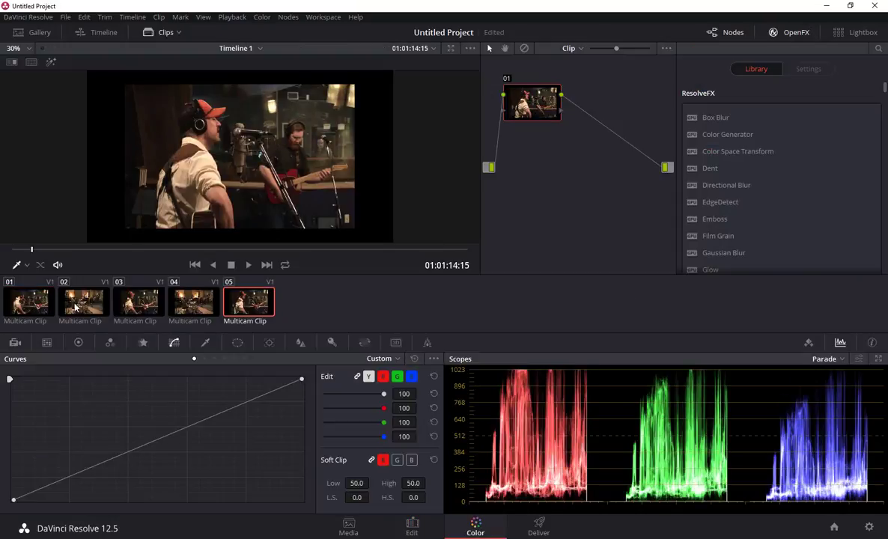
left_click(85, 305)
left_click(39, 306)
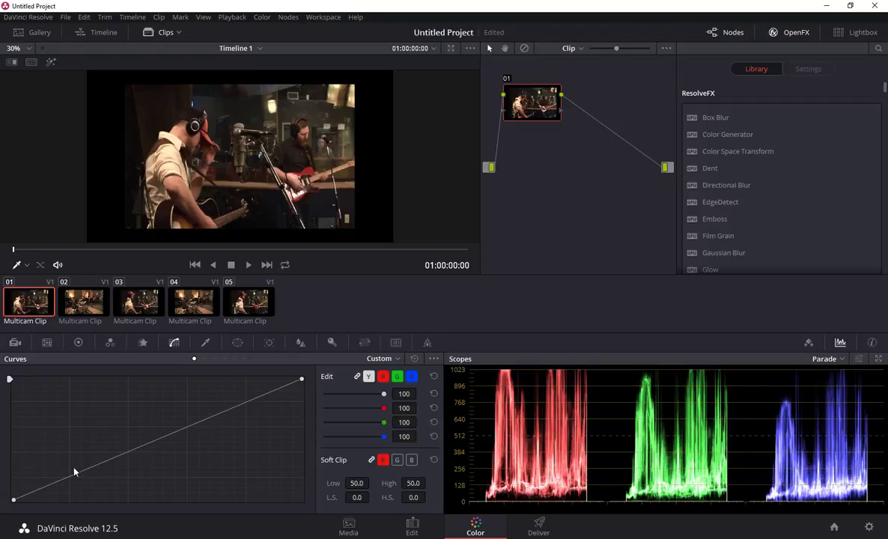
left_click_drag(78, 475, 93, 482)
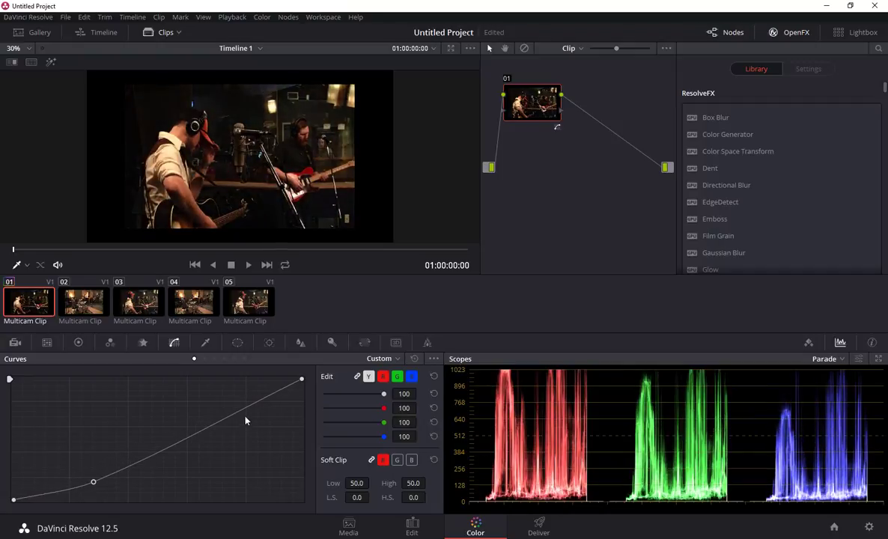
left_click_drag(245, 411, 232, 397)
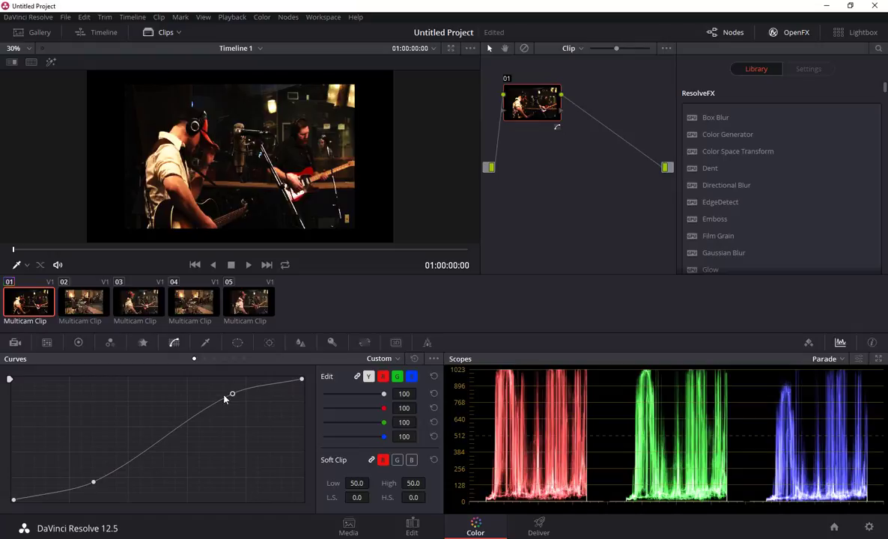
left_click_drag(234, 397, 232, 405)
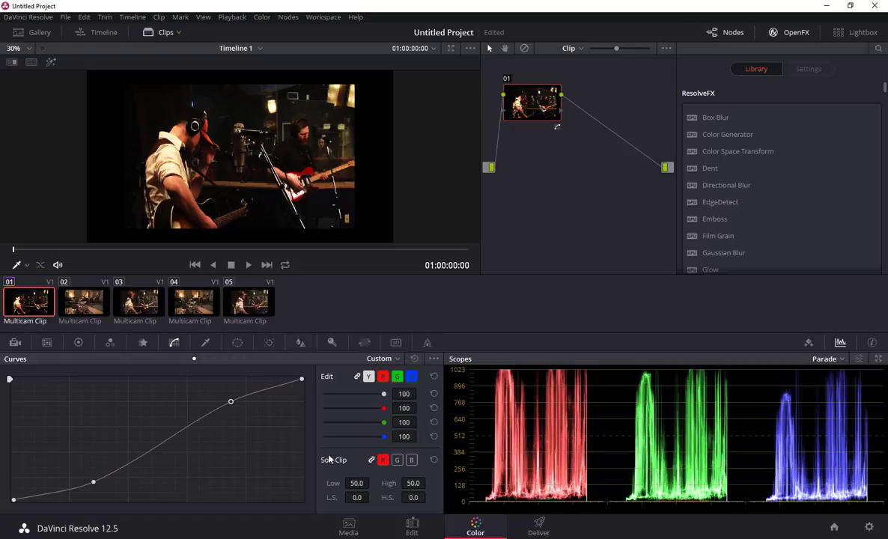
left_click(141, 312)
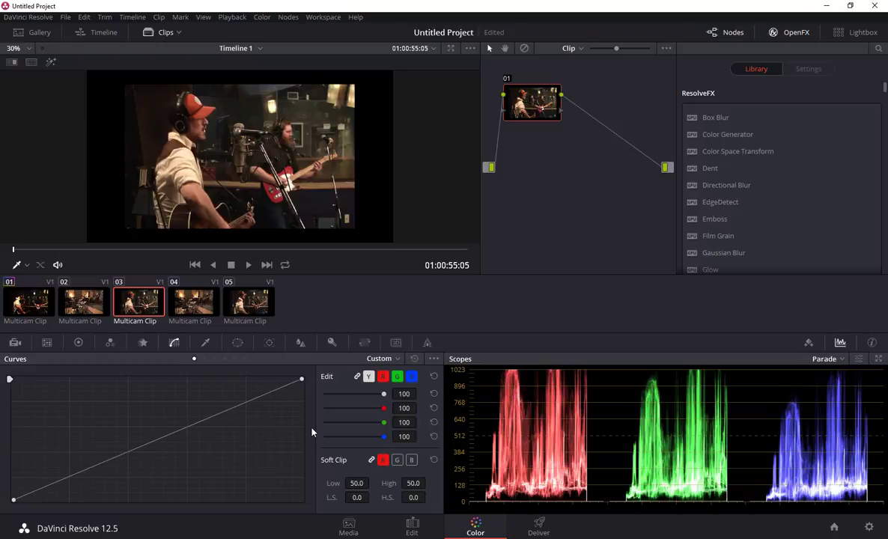
- Pull down clip 03's red channel curve to give it a green cast
left_click(382, 378)
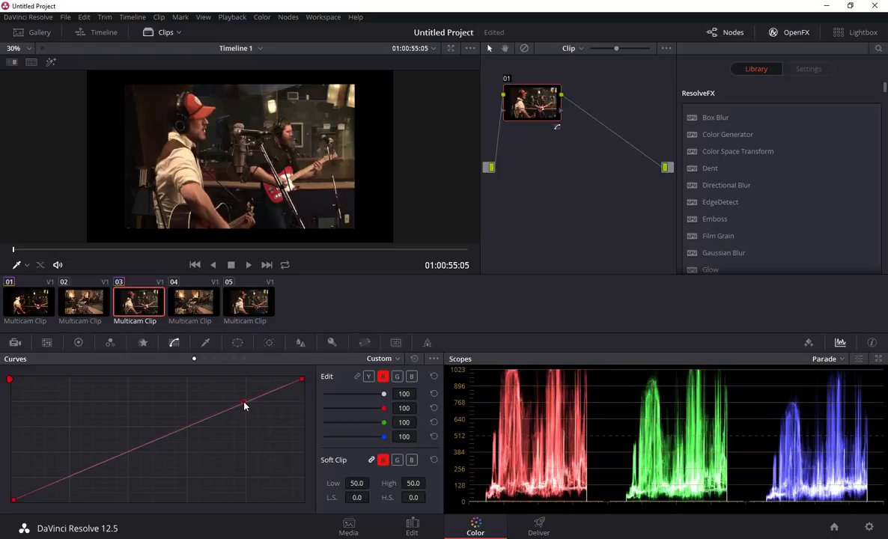
left_click_drag(244, 404, 269, 443)
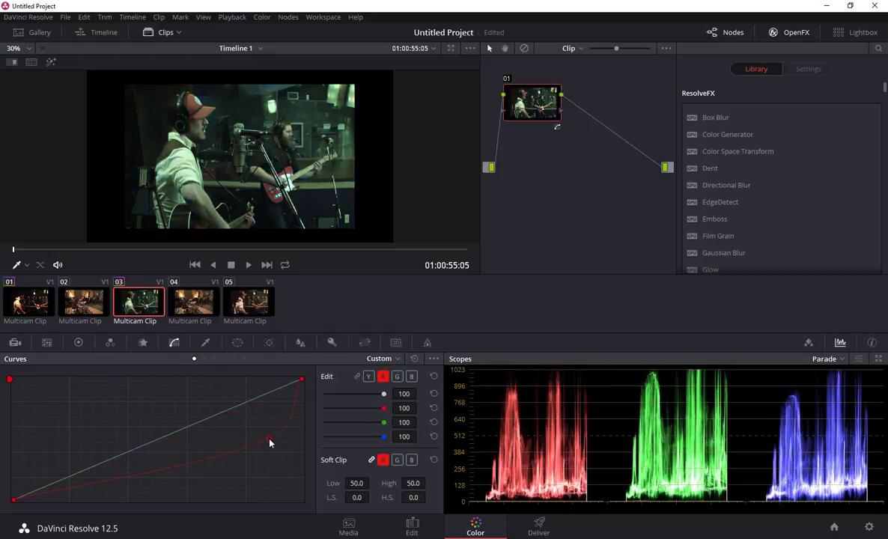
left_click(30, 304)
left_click(132, 285)
- Lower clip 02's blue curve for a warm yellow cast, then review the grades
left_click(84, 305)
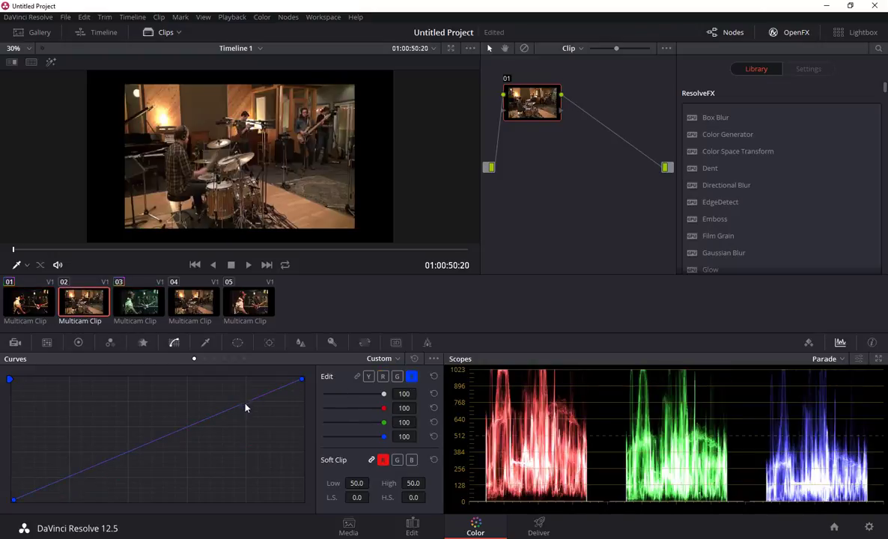
mouse_move(244, 406)
left_mouse_down()
mouse_move(252, 424)
mouse_move(234, 398)
mouse_move(244, 442)
left_mouse_up()
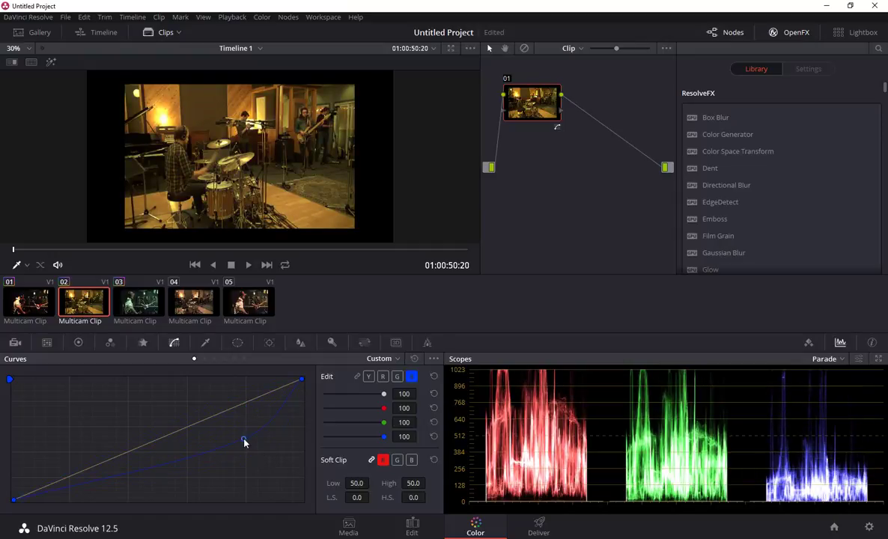
left_click(28, 286)
left_click(74, 285)
left_click(138, 301)
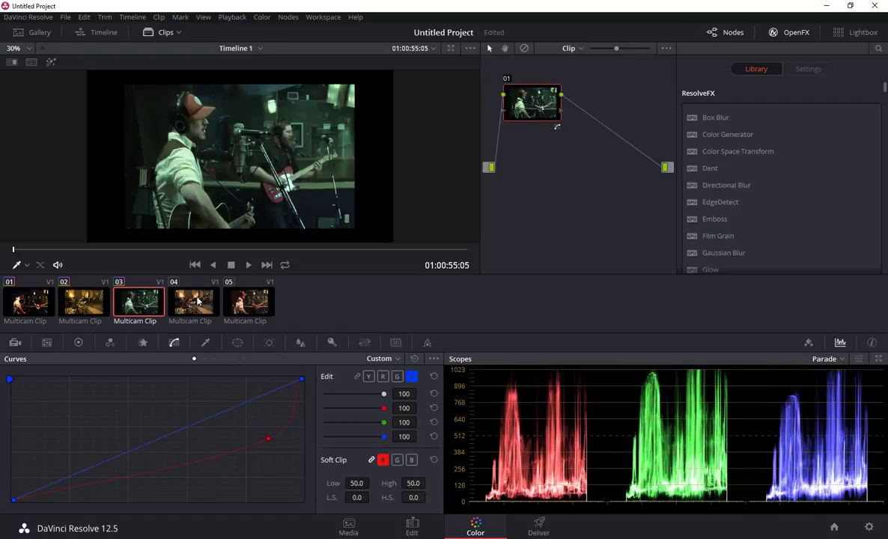
mouse_move(14, 252)
left_mouse_down()
mouse_move(395, 251)
mouse_move(24, 252)
left_mouse_up()
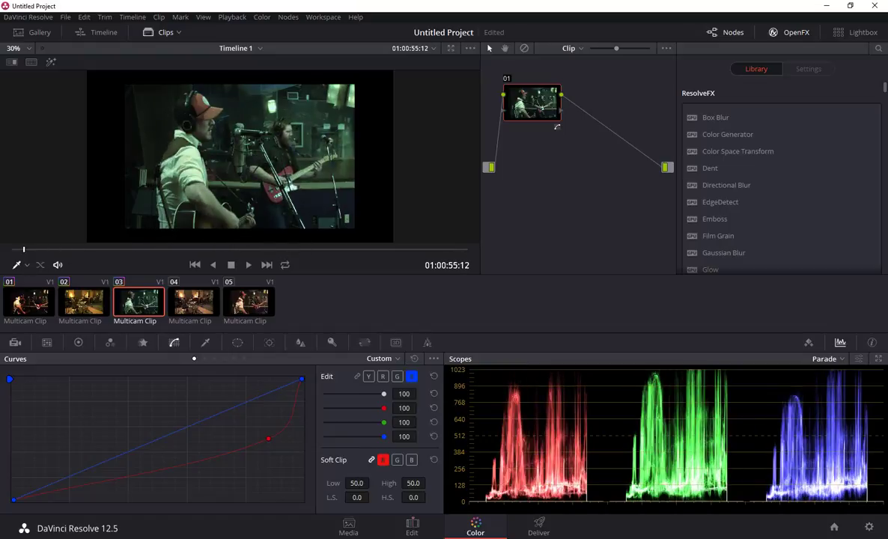
left_click(413, 526)
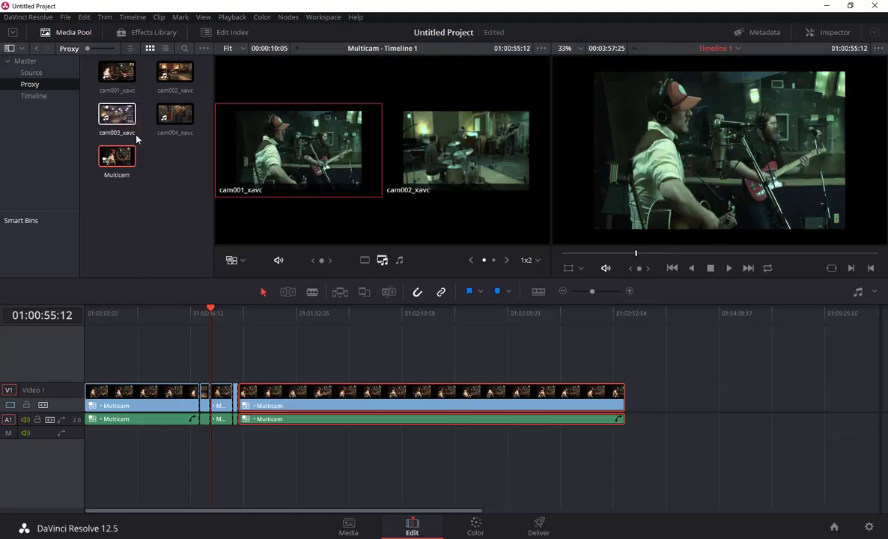
- Reconform Timeline 1 from only the Source bin, replacing the proxy media
left_click(35, 97)
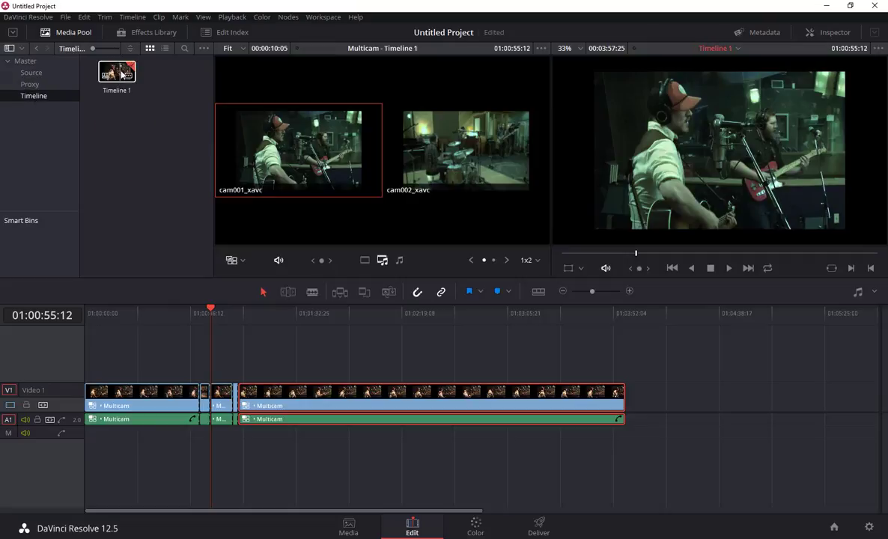
right_click(119, 74)
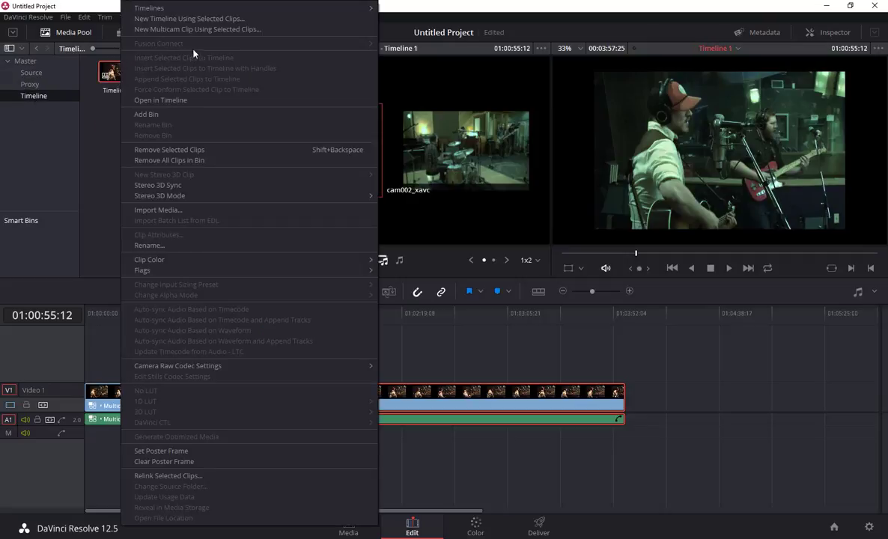
mouse_move(150, 11)
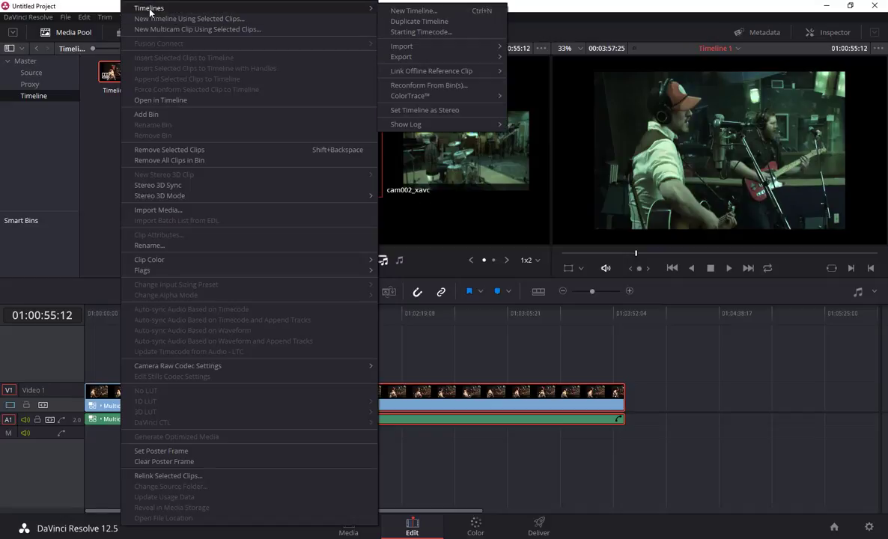
left_click(431, 84)
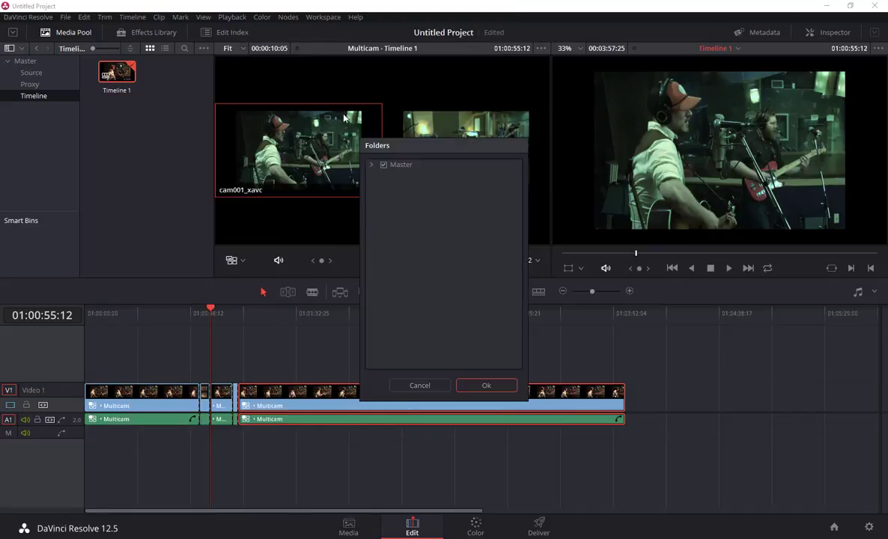
left_click(384, 165)
left_click(371, 164)
left_click(394, 176)
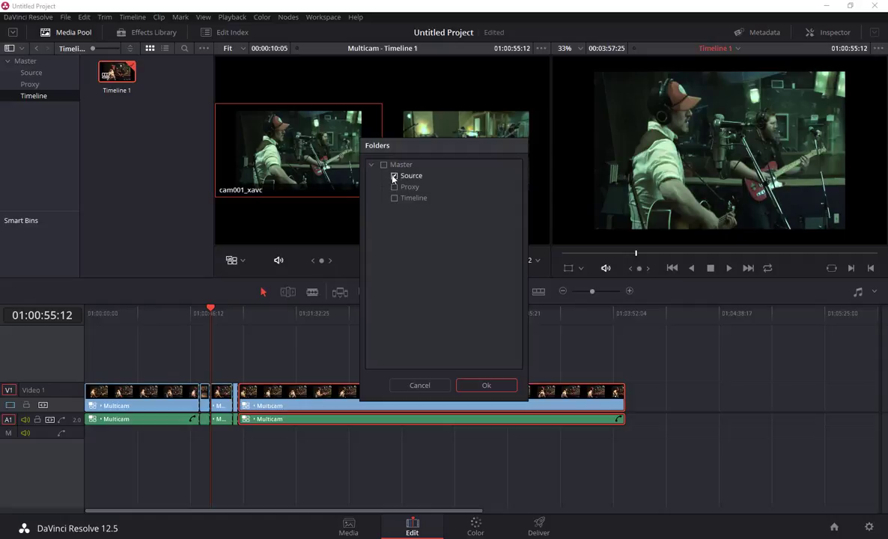
left_click(486, 386)
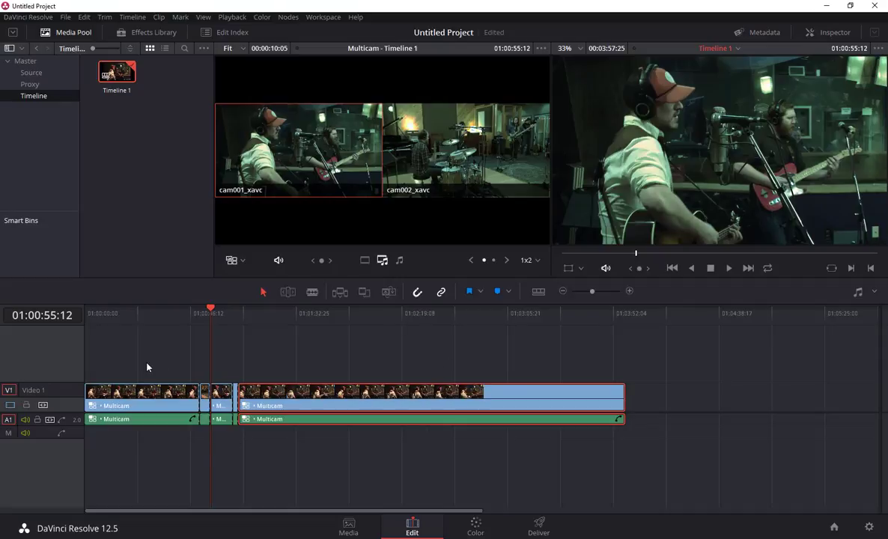
- Jump between points in the edit to check the full-quality reconformed footage
left_click(161, 311)
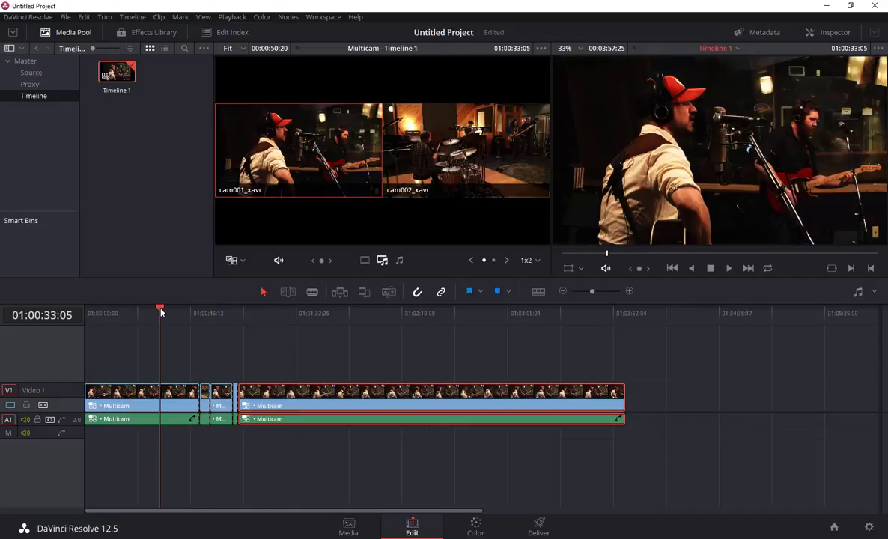
left_click(210, 311)
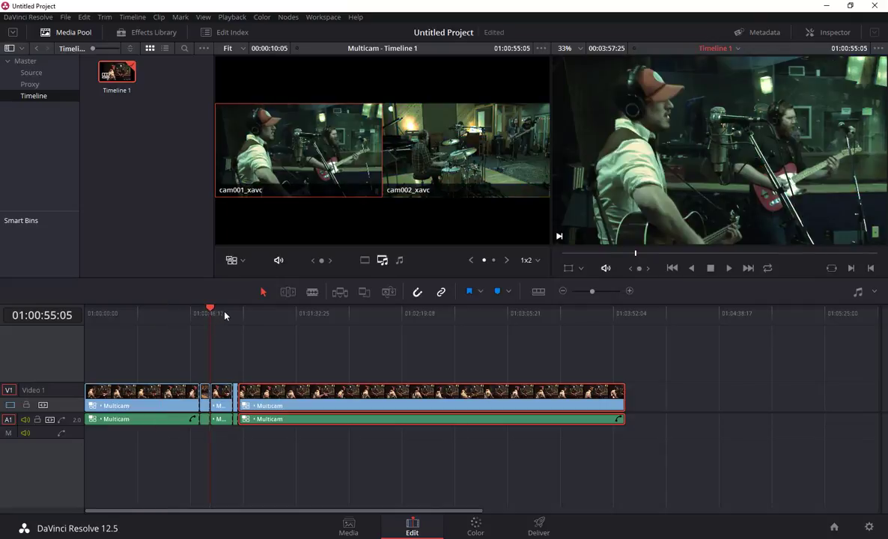
left_click(223, 310)
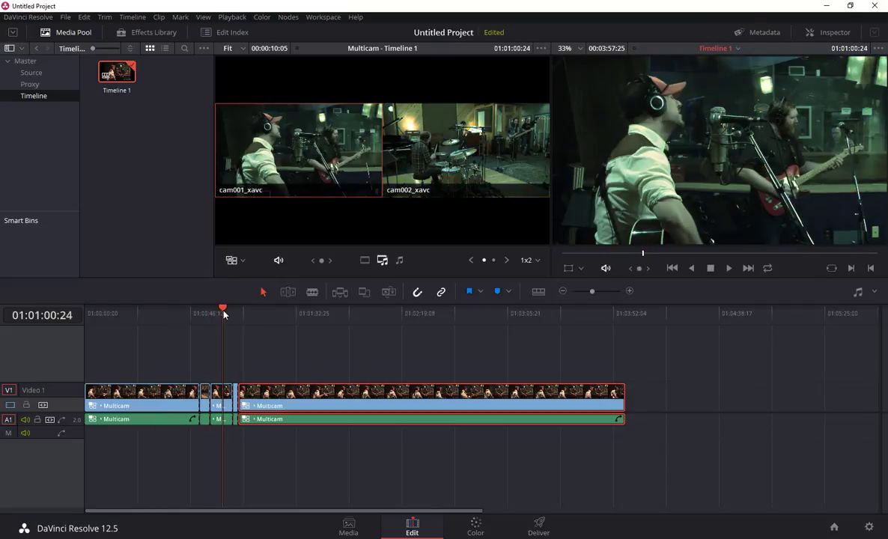
left_click(477, 526)
left_click(31, 300)
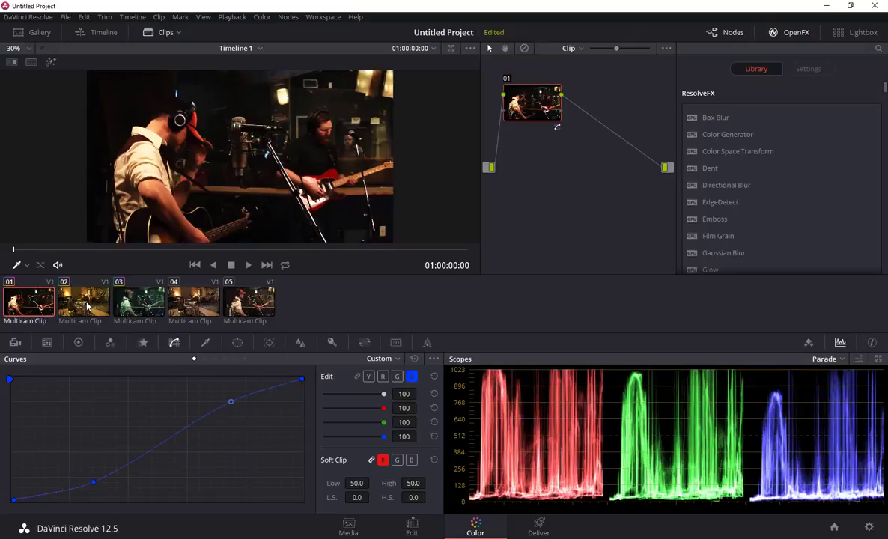
left_click(89, 305)
left_click(131, 298)
left_click(178, 305)
left_click(130, 285)
left_click(81, 304)
left_click(47, 301)
left_click(413, 527)
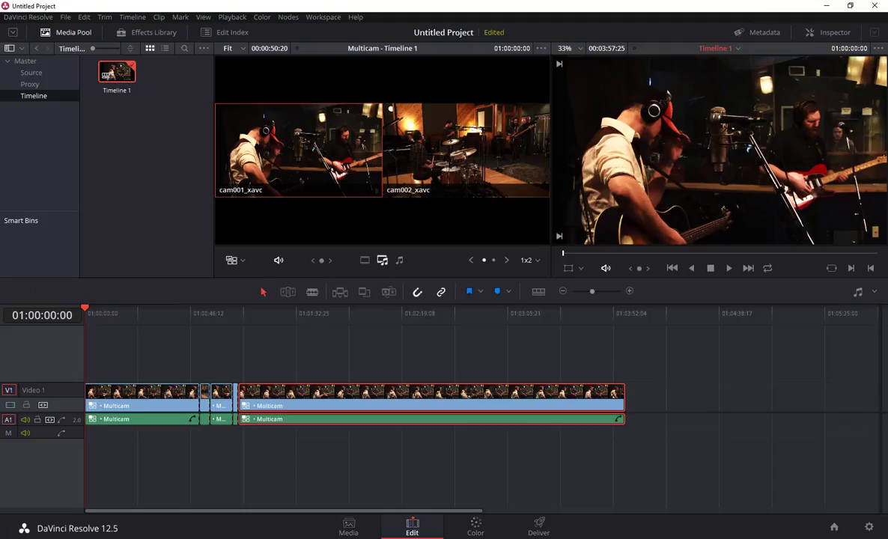